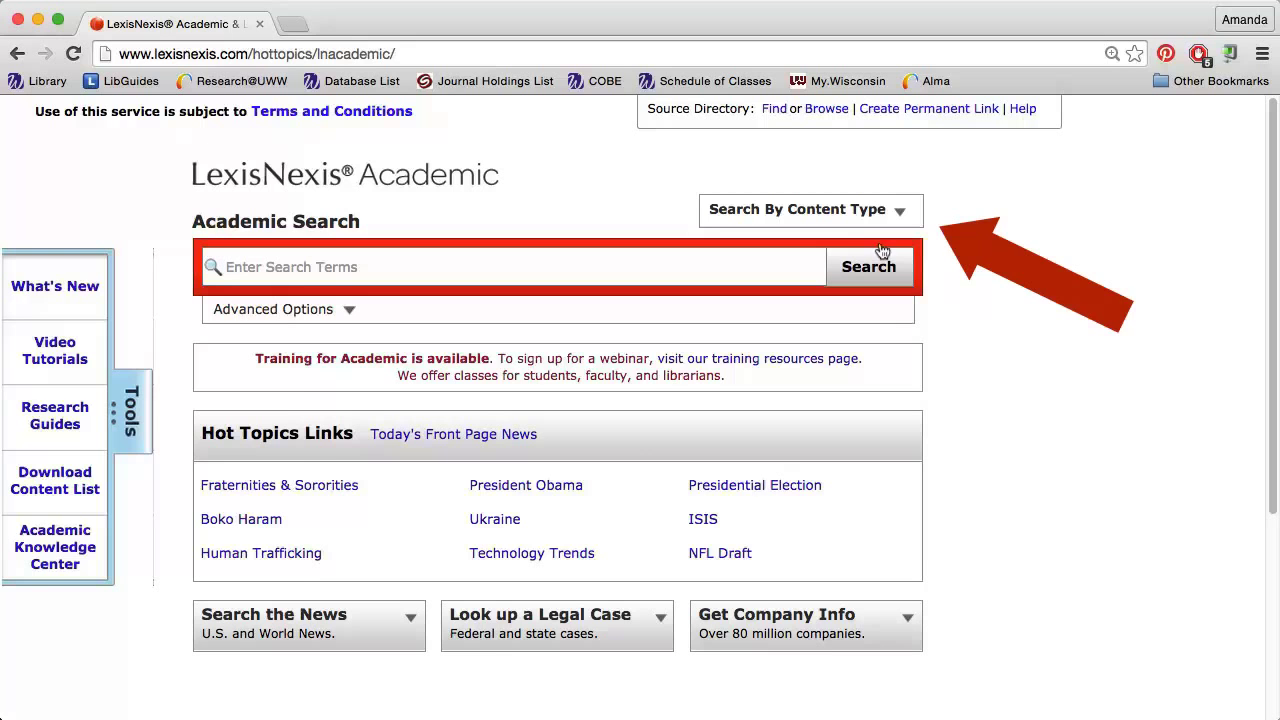
- Open the Dossier (Company, Executive, & Industry) search and go to its form for creating a company list
left_click(877, 210)
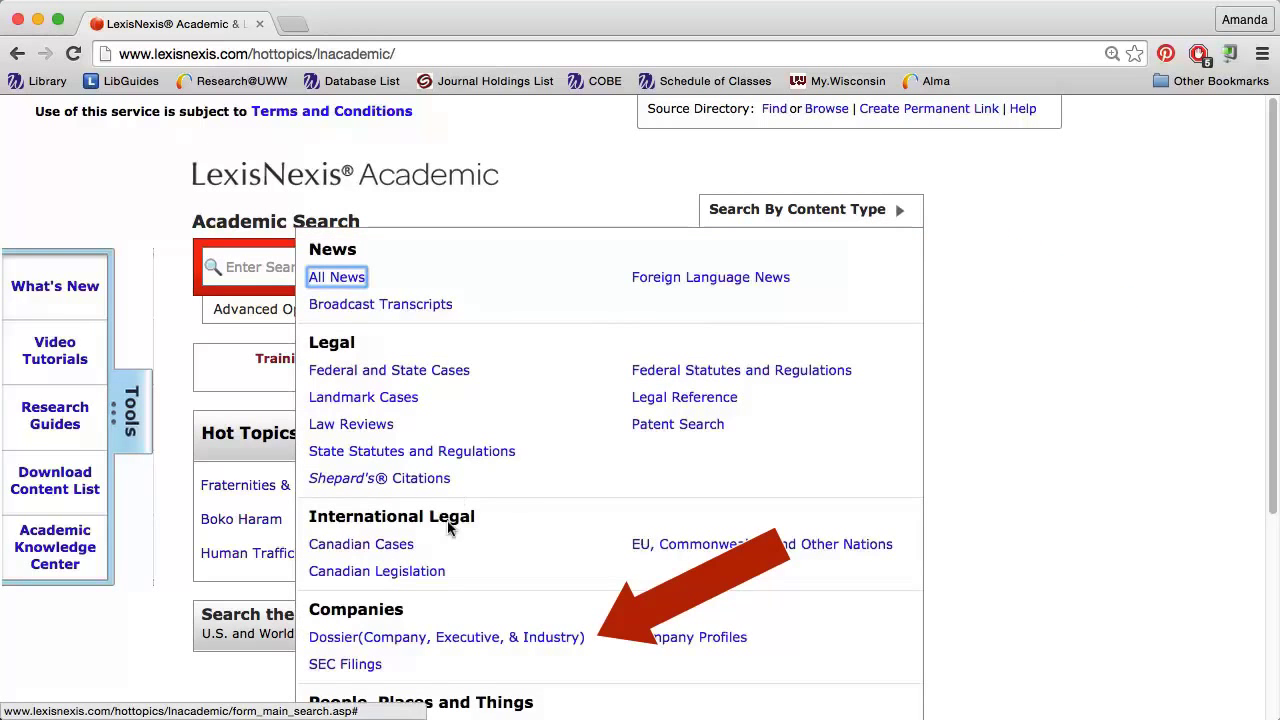
left_click(424, 637)
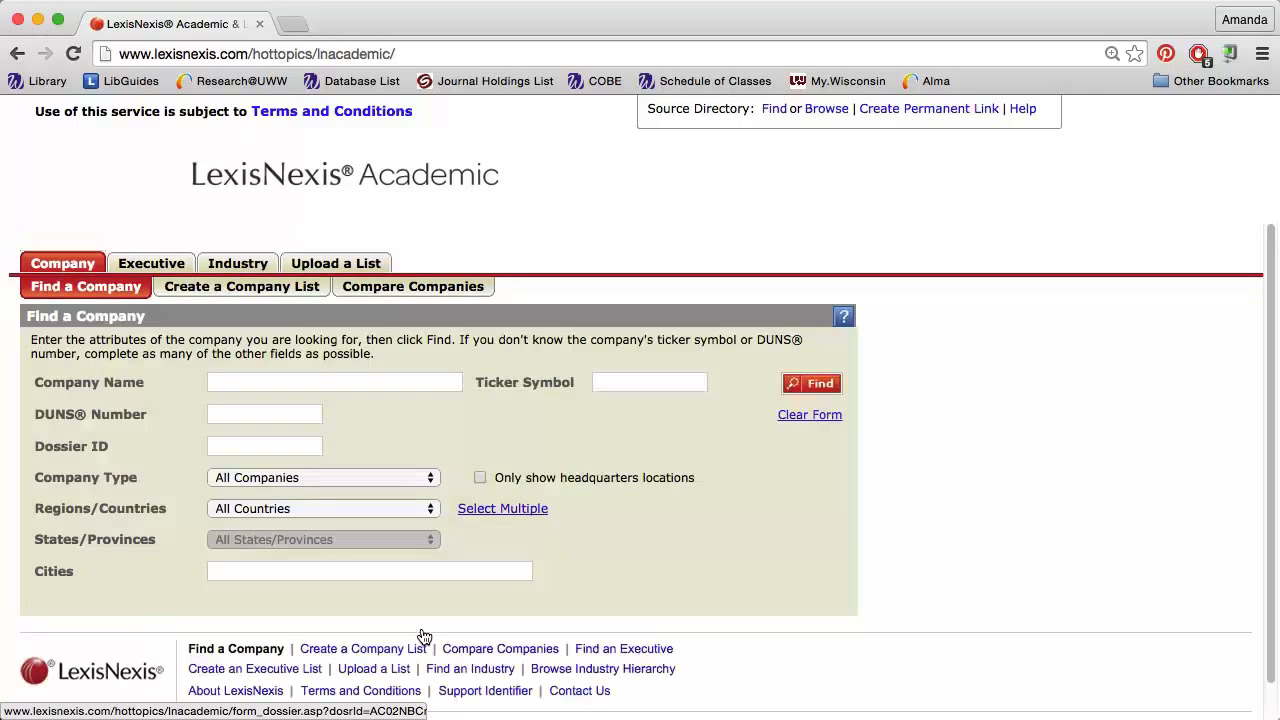
left_click(268, 283)
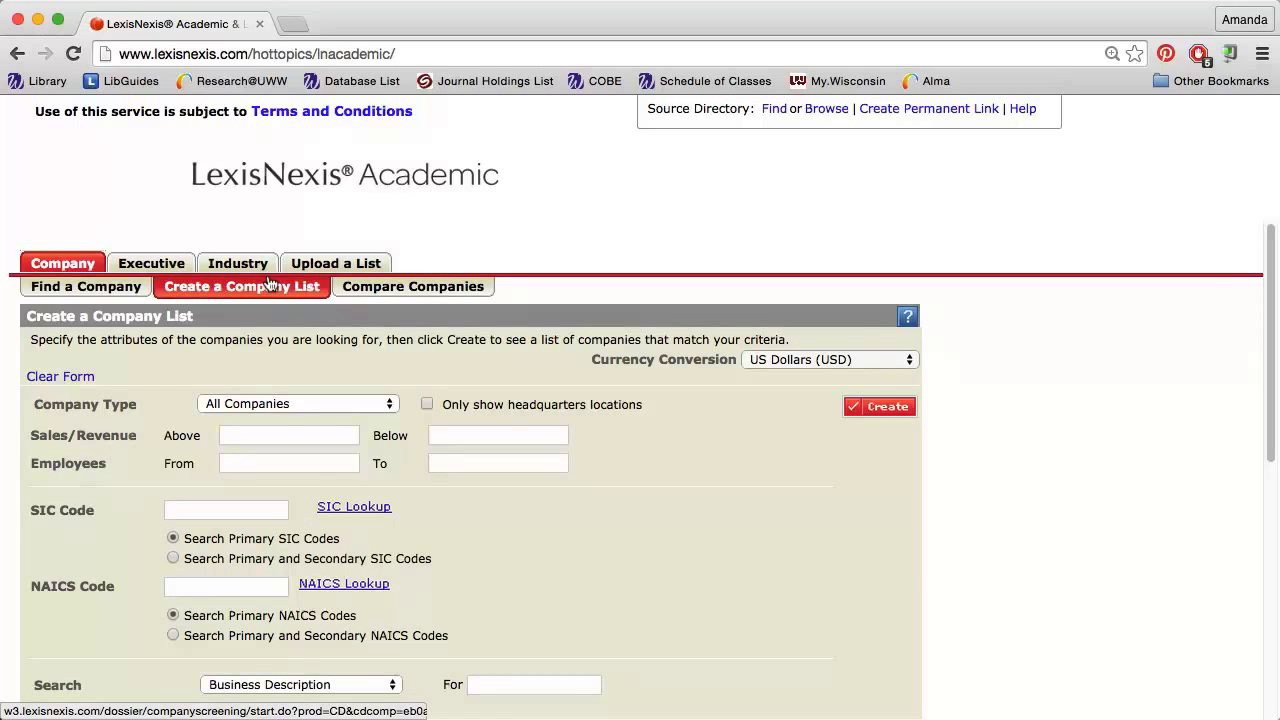
- Enter SIC code 5961 as the industry criterion for the company list
scroll(888, 499, "down", 2)
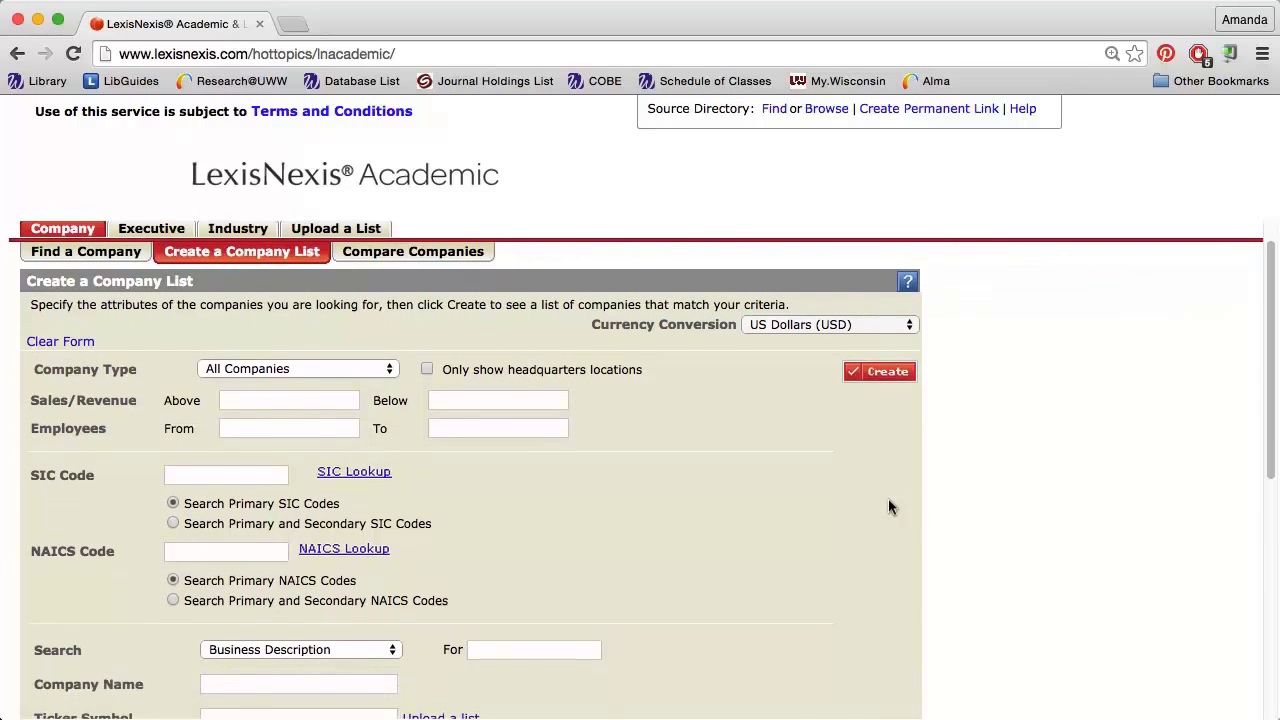
scroll(889, 500, "down", 1)
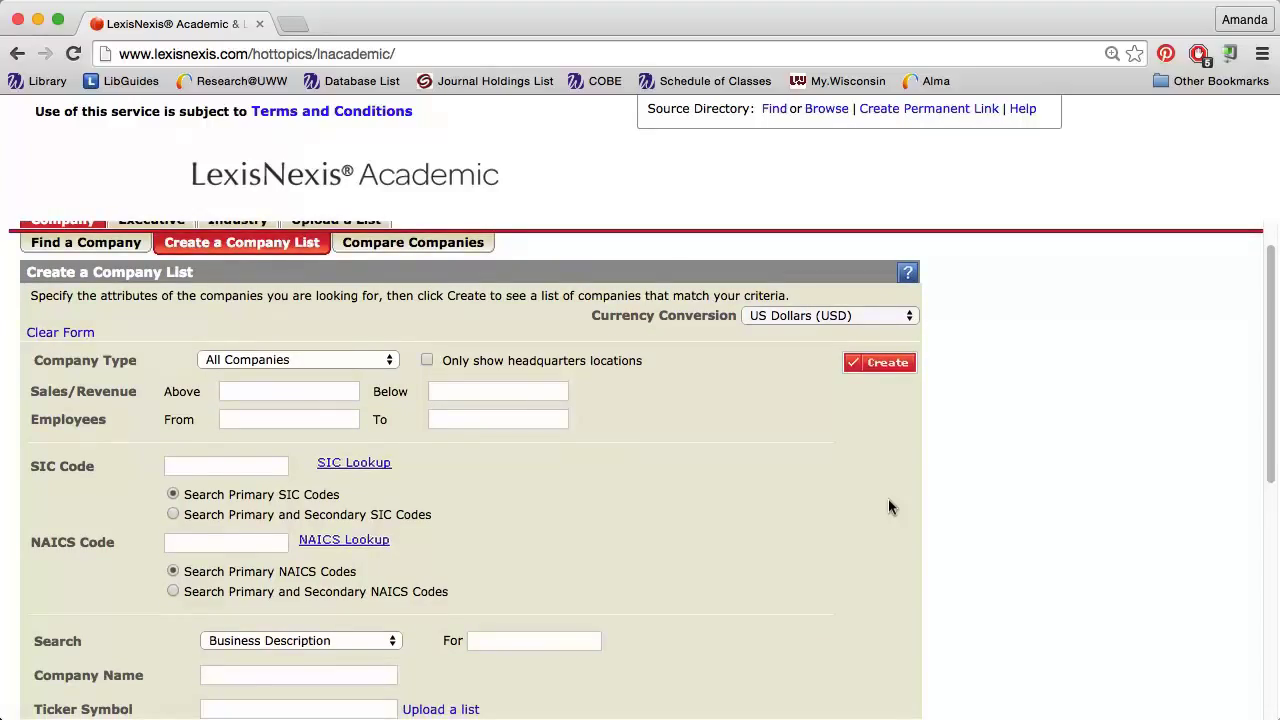
left_click(241, 464)
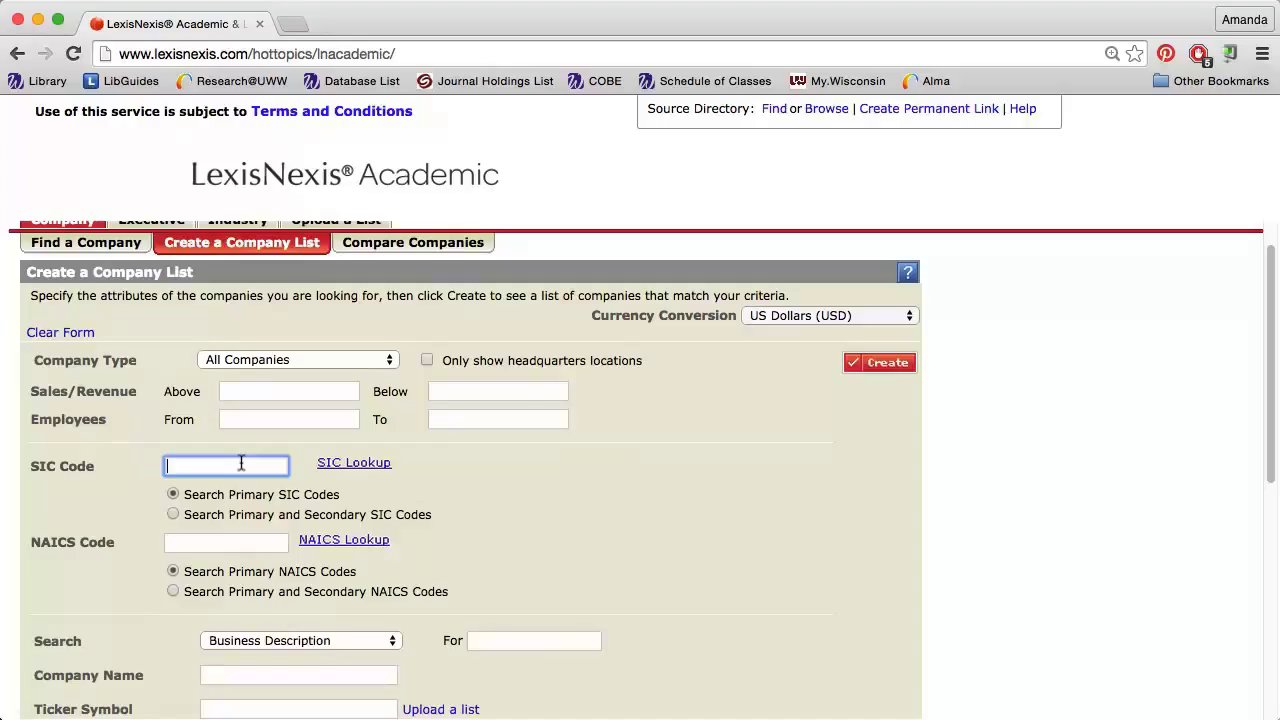
type("5961")
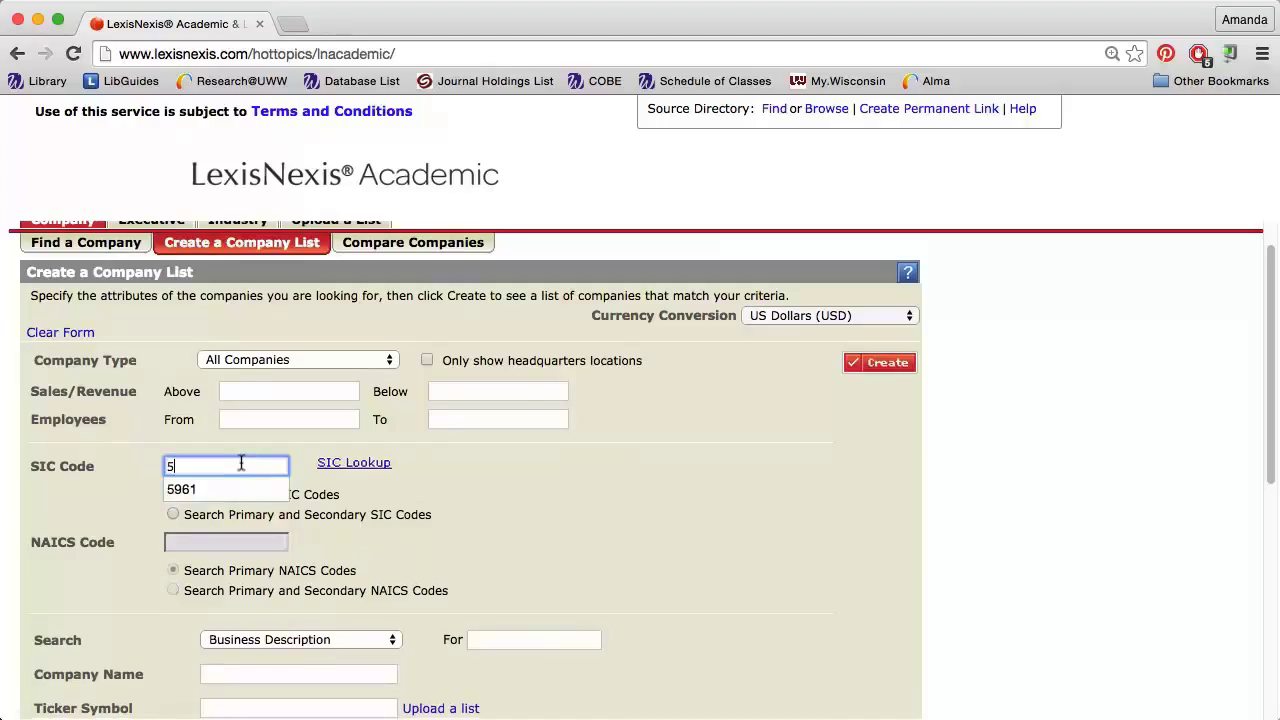
left_click(650, 484)
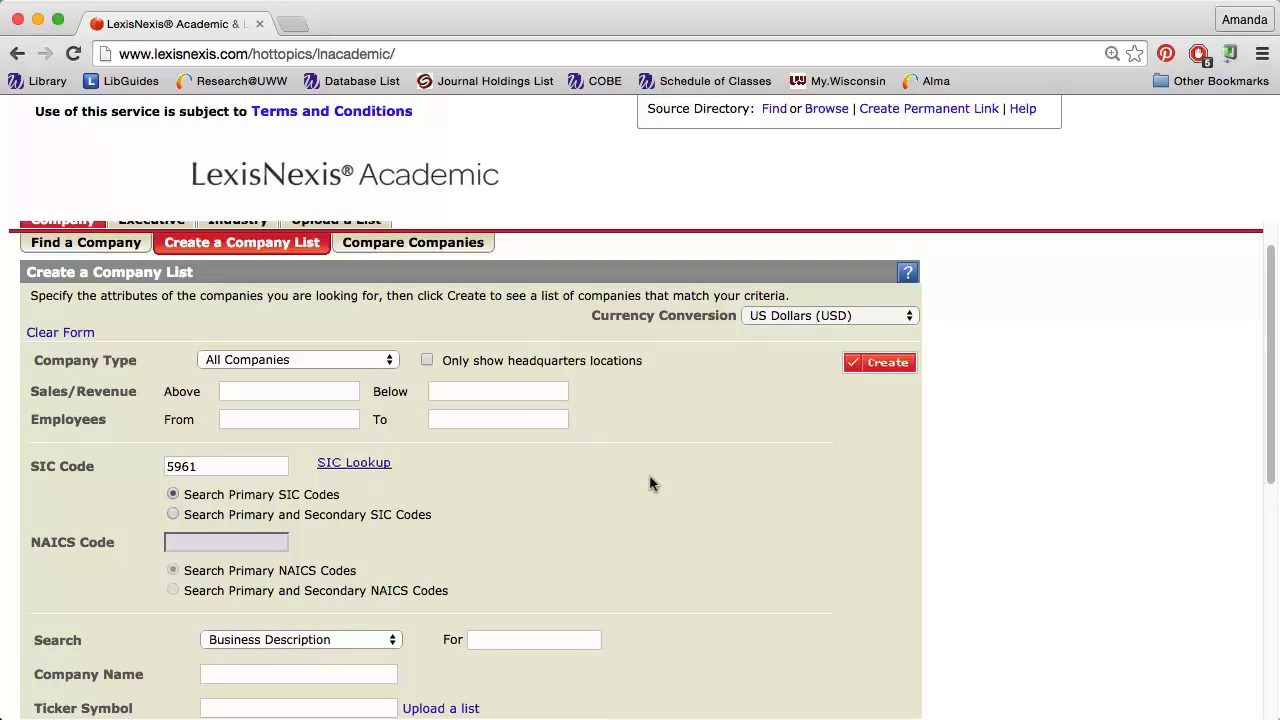
- Limit the company list to the All Parent company type
scroll(794, 543, "down", 6)
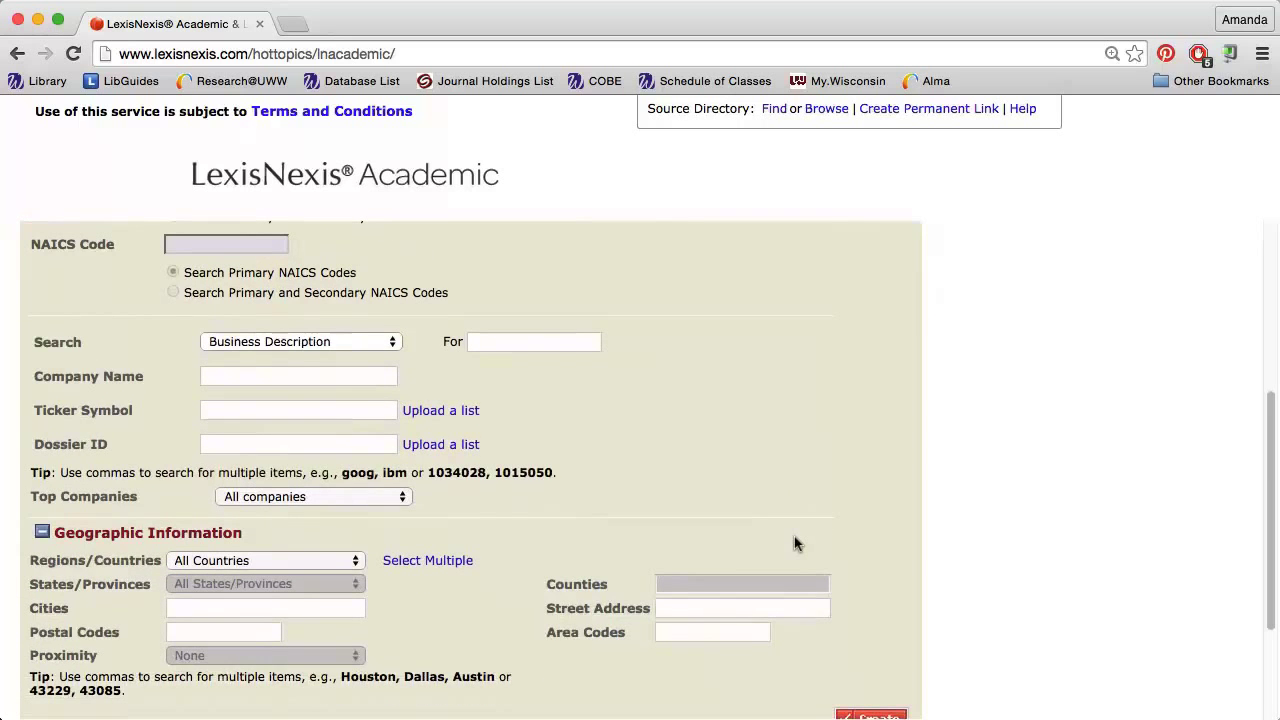
scroll(794, 543, "up", 5)
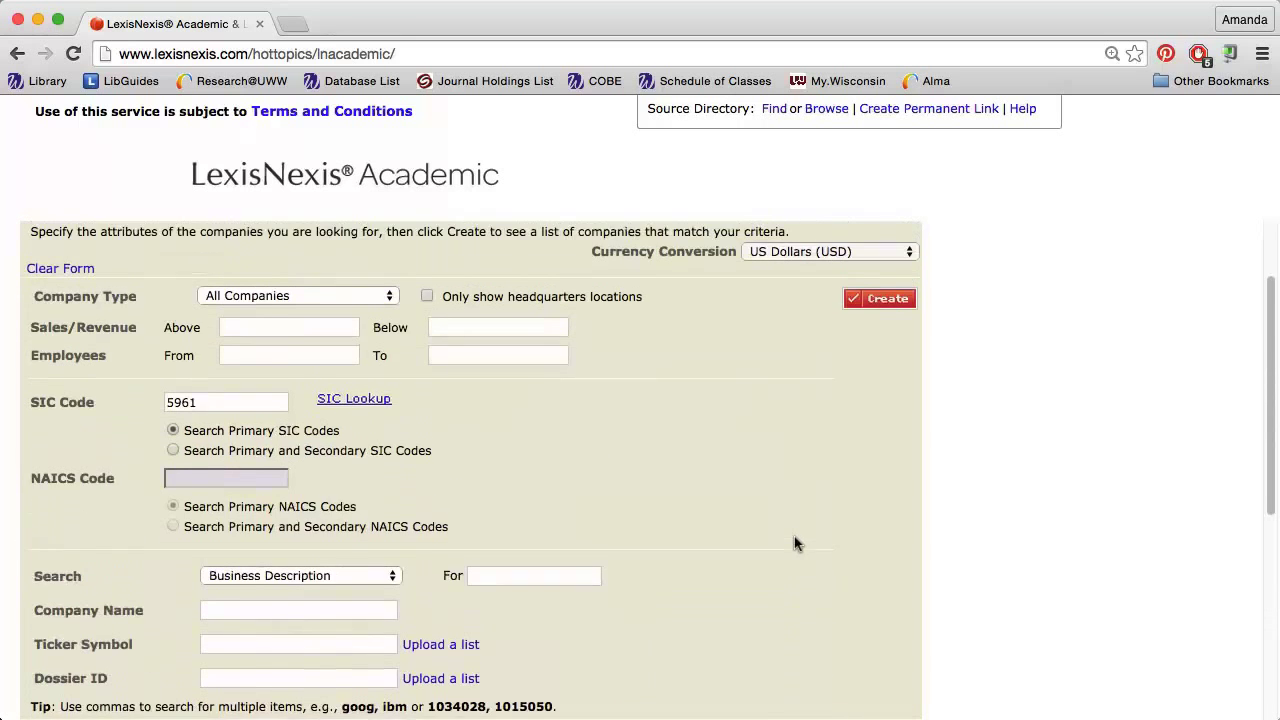
left_click(353, 304)
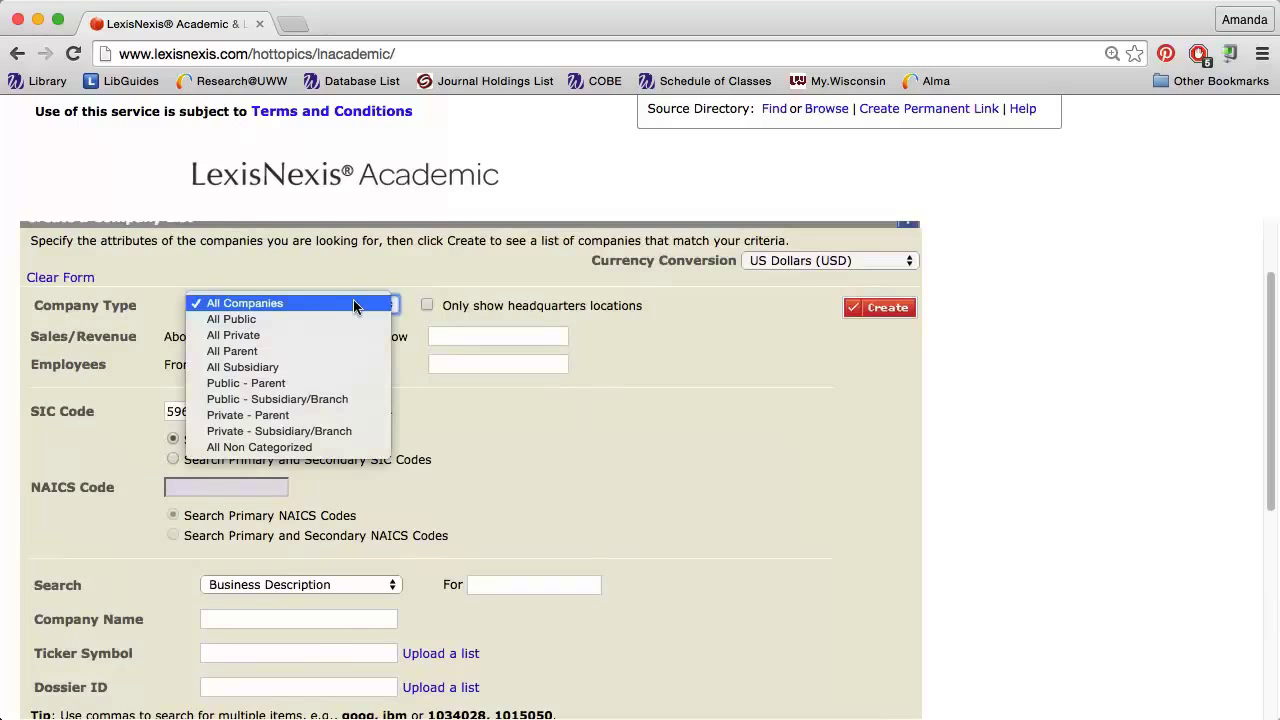
left_click(286, 351)
- Restrict the company list to the United States and create it
scroll(794, 548, "down", 5)
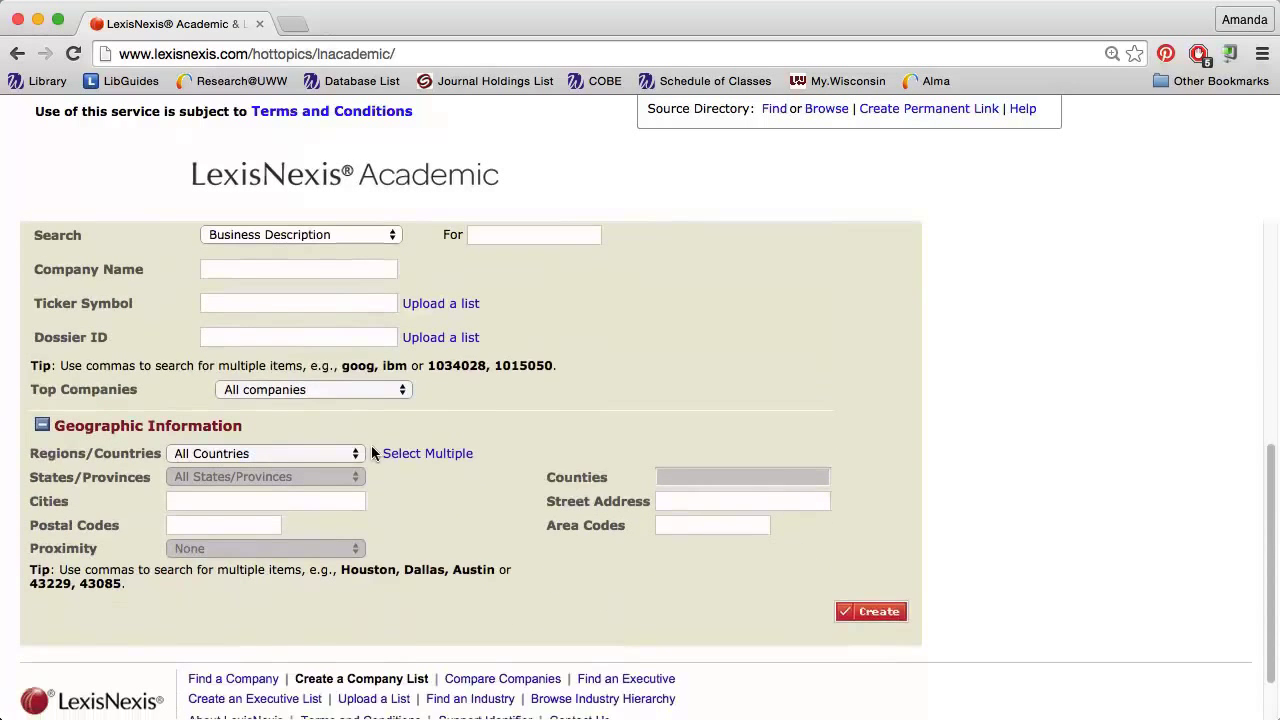
left_click(352, 452)
left_click(245, 467)
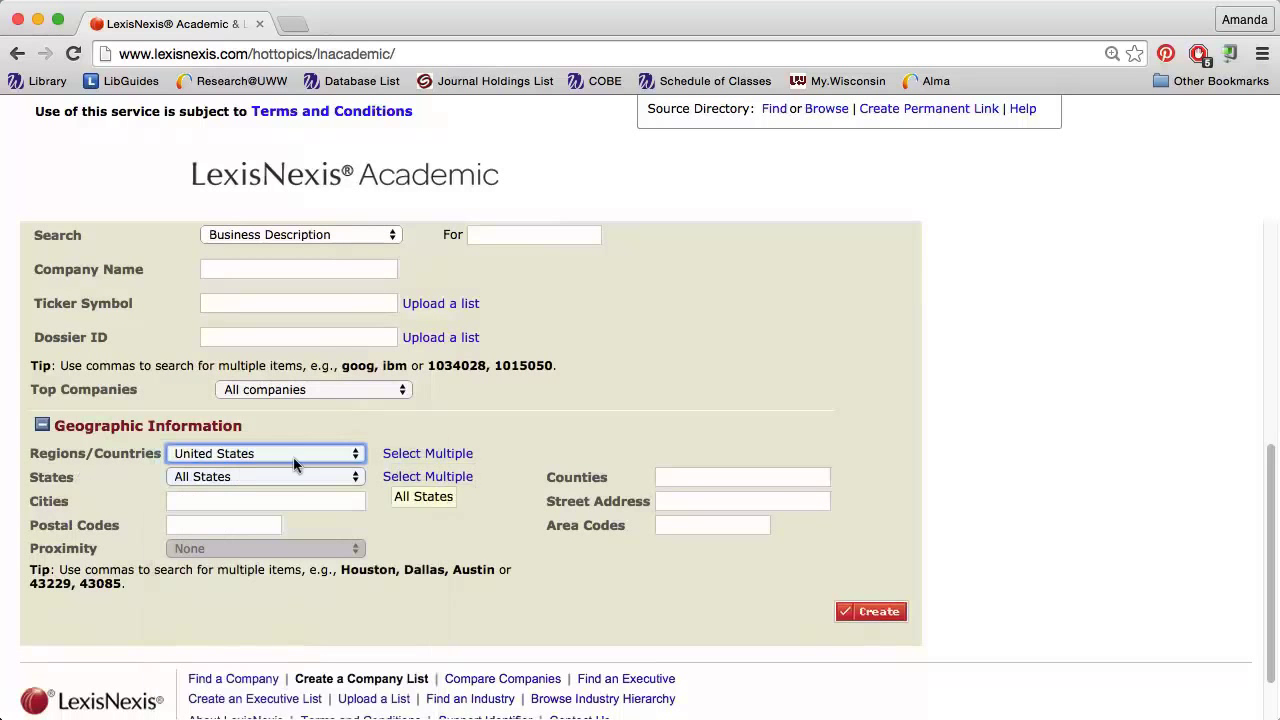
left_click(876, 611)
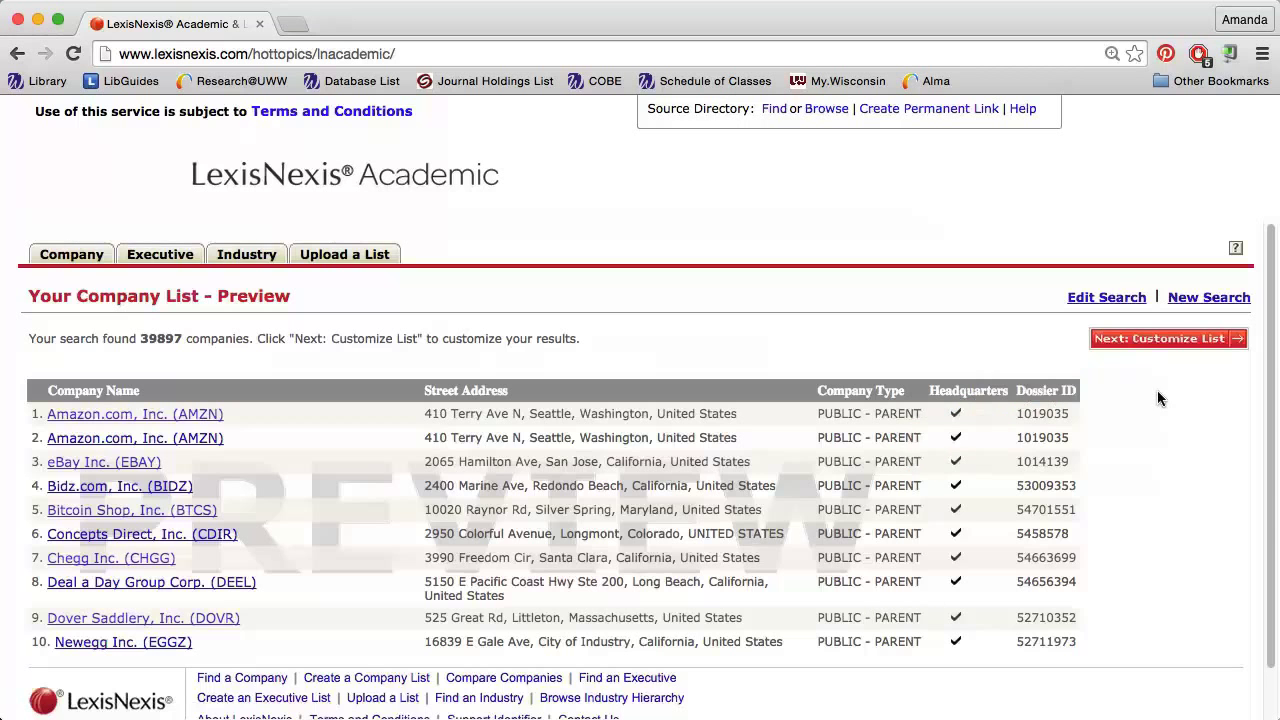
- Start customizing the previewed company list and set its default order to Sort by Sales
left_click(1160, 338)
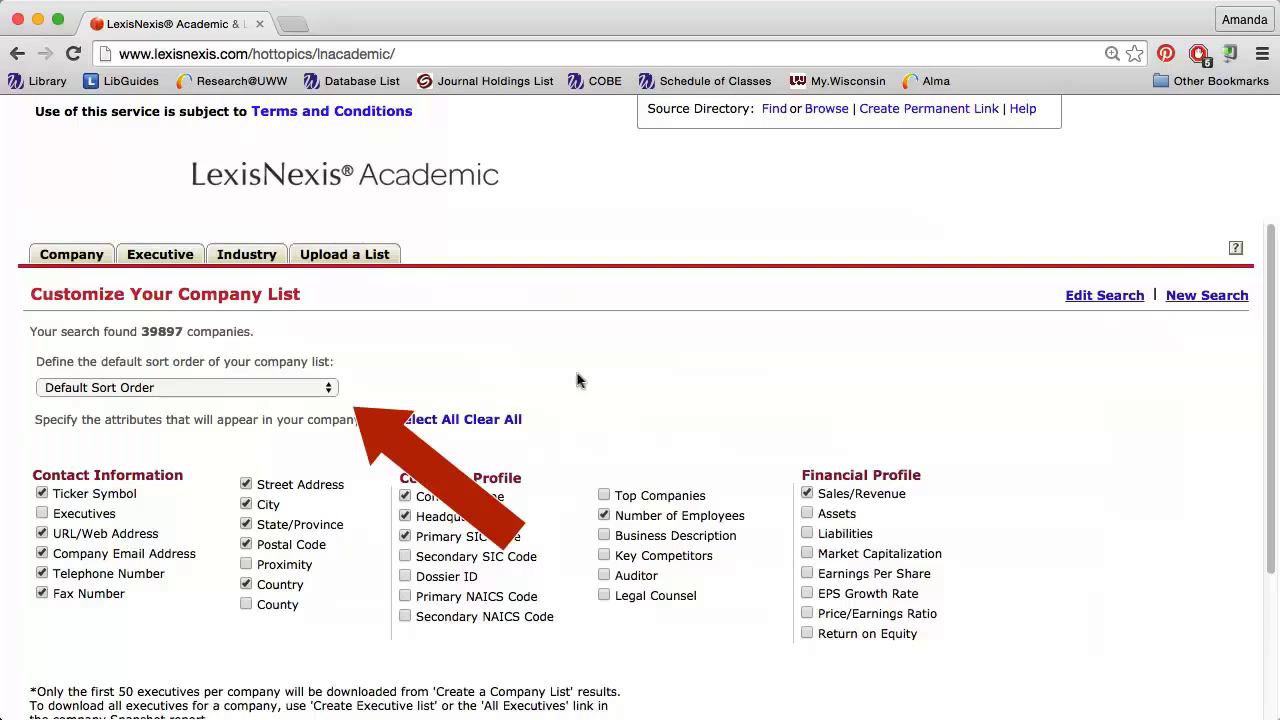
left_click(322, 387)
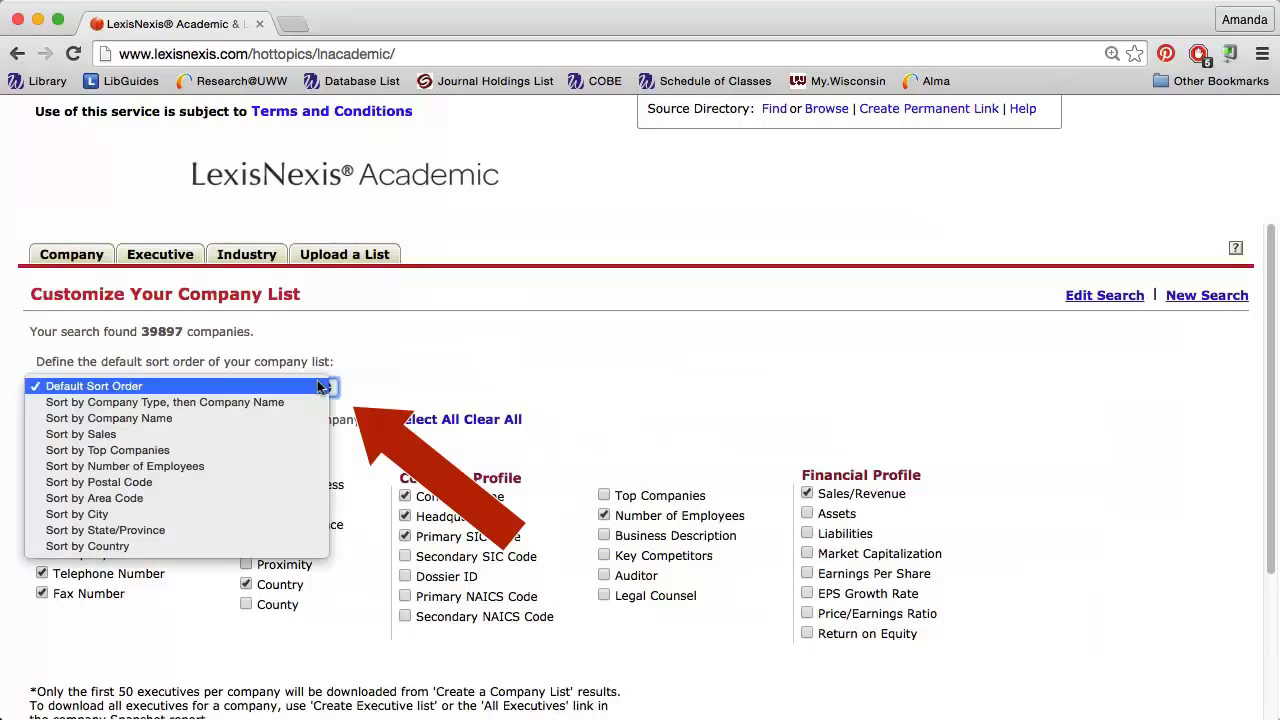
left_click(163, 428)
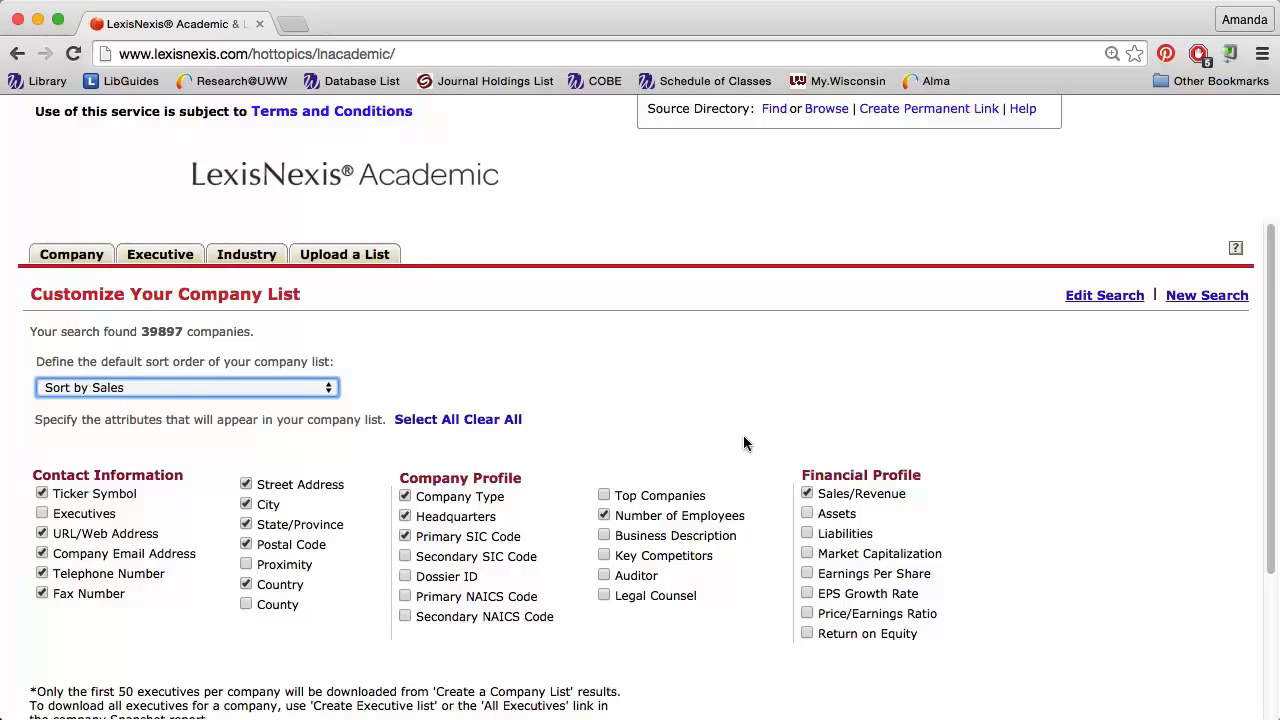
- Add the Dossier ID, Auditor and Earnings Per Share attributes to the company list and update it
left_click(405, 576)
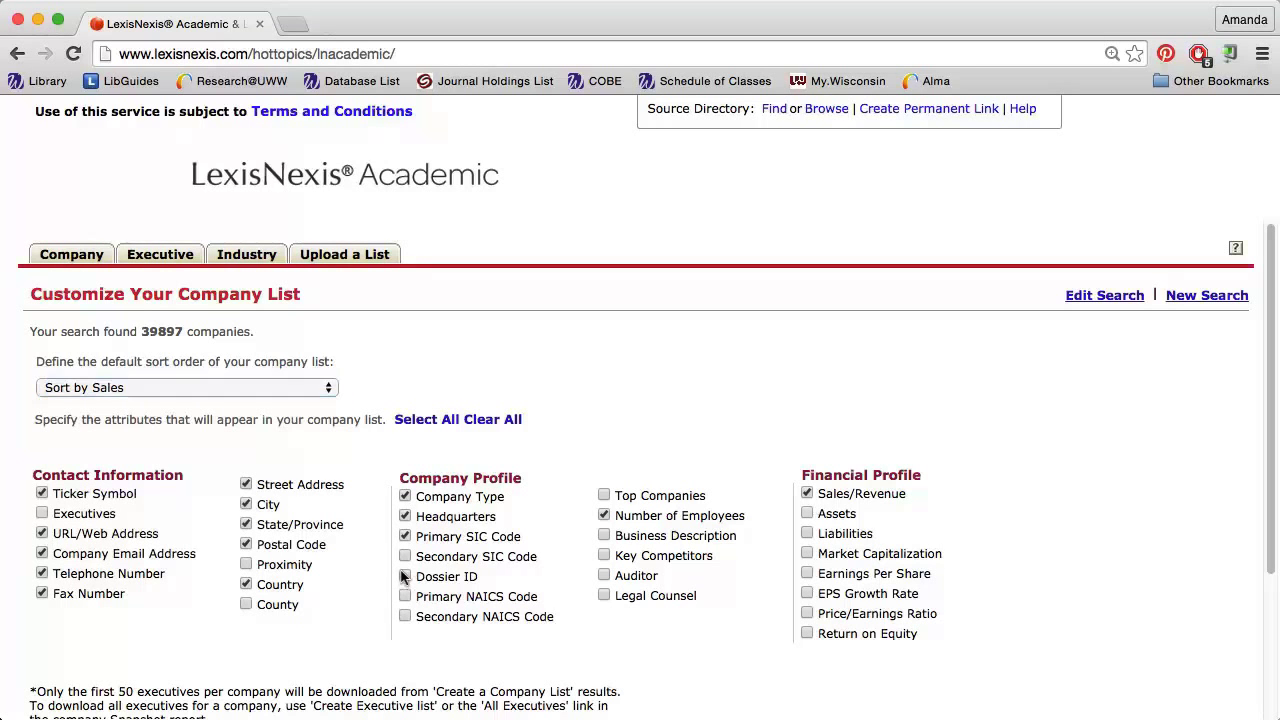
left_click(604, 575)
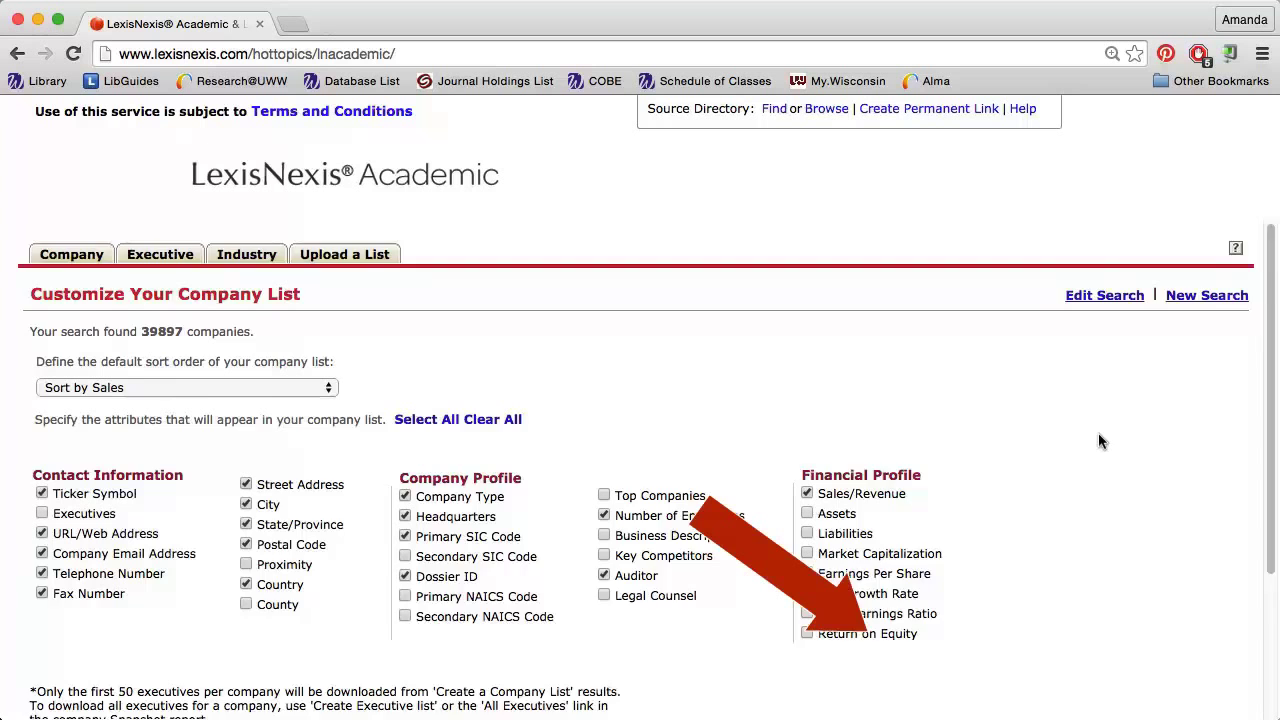
scroll(1098, 433, "down", 2)
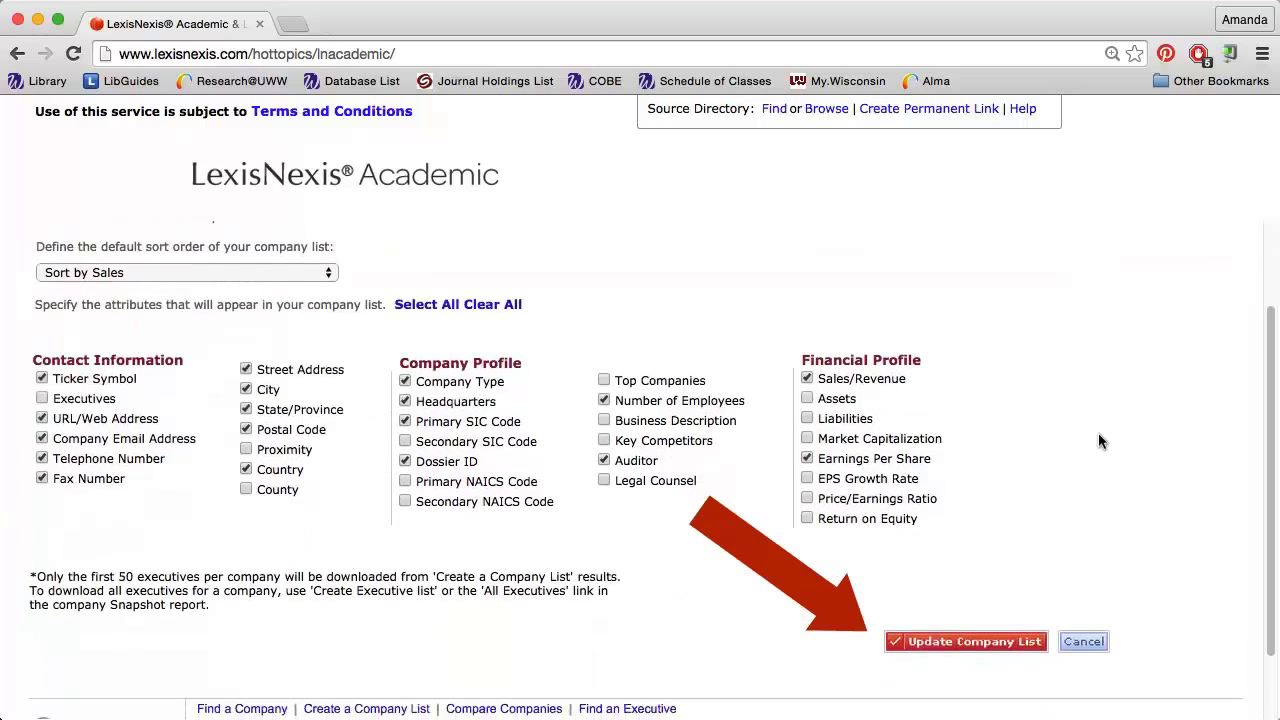
left_click(985, 641)
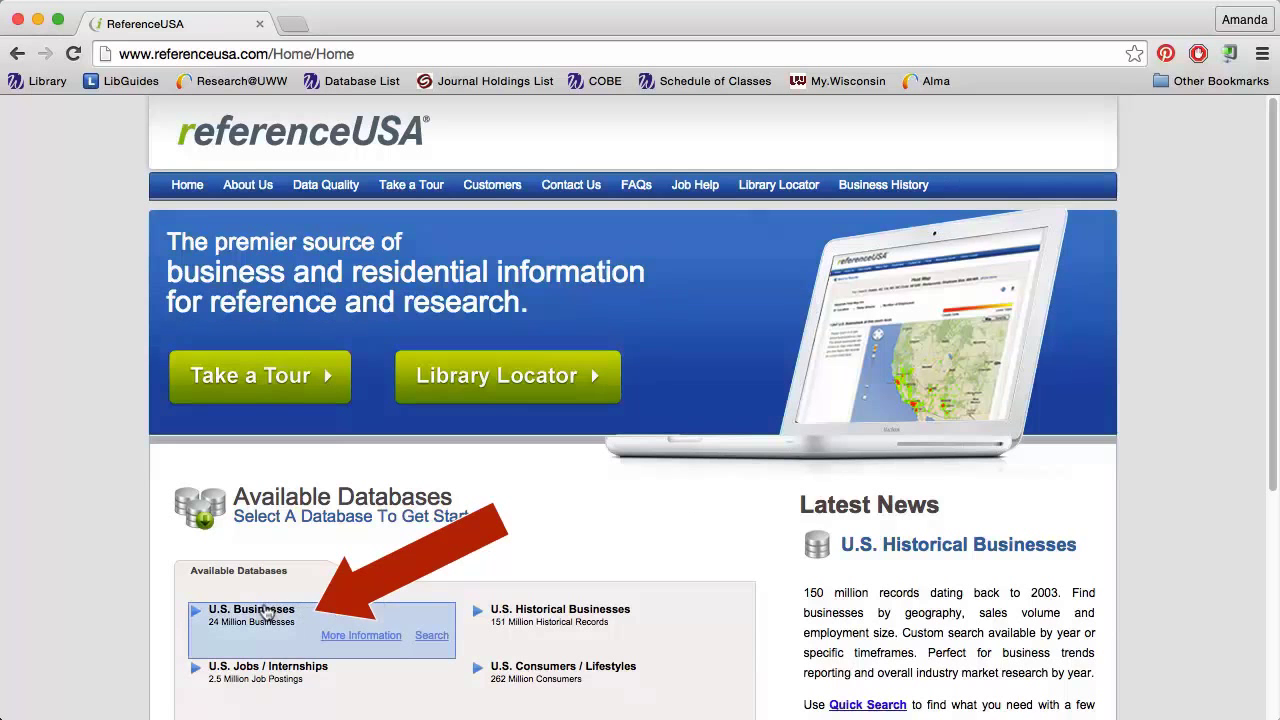
- In ReferenceUSA, open a custom search of the U.S. Businesses database and add the Keyword/SIC/NAICS criterion
left_click(268, 613)
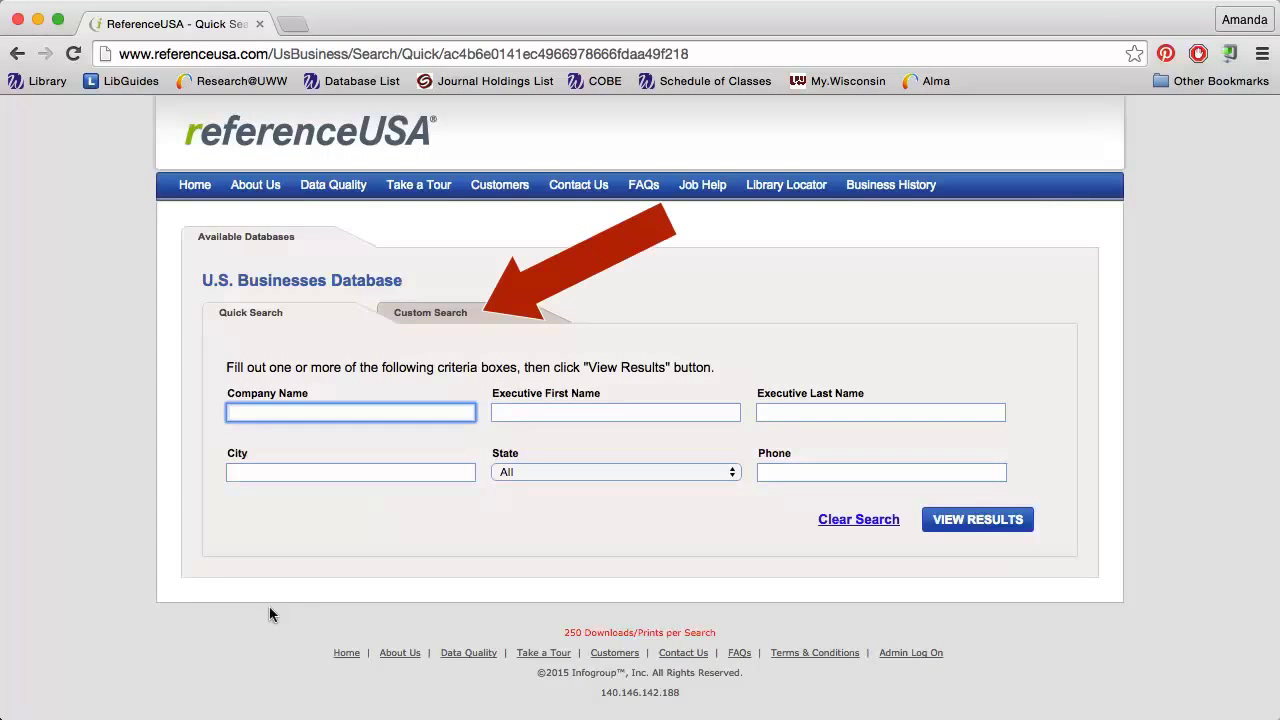
left_click(412, 313)
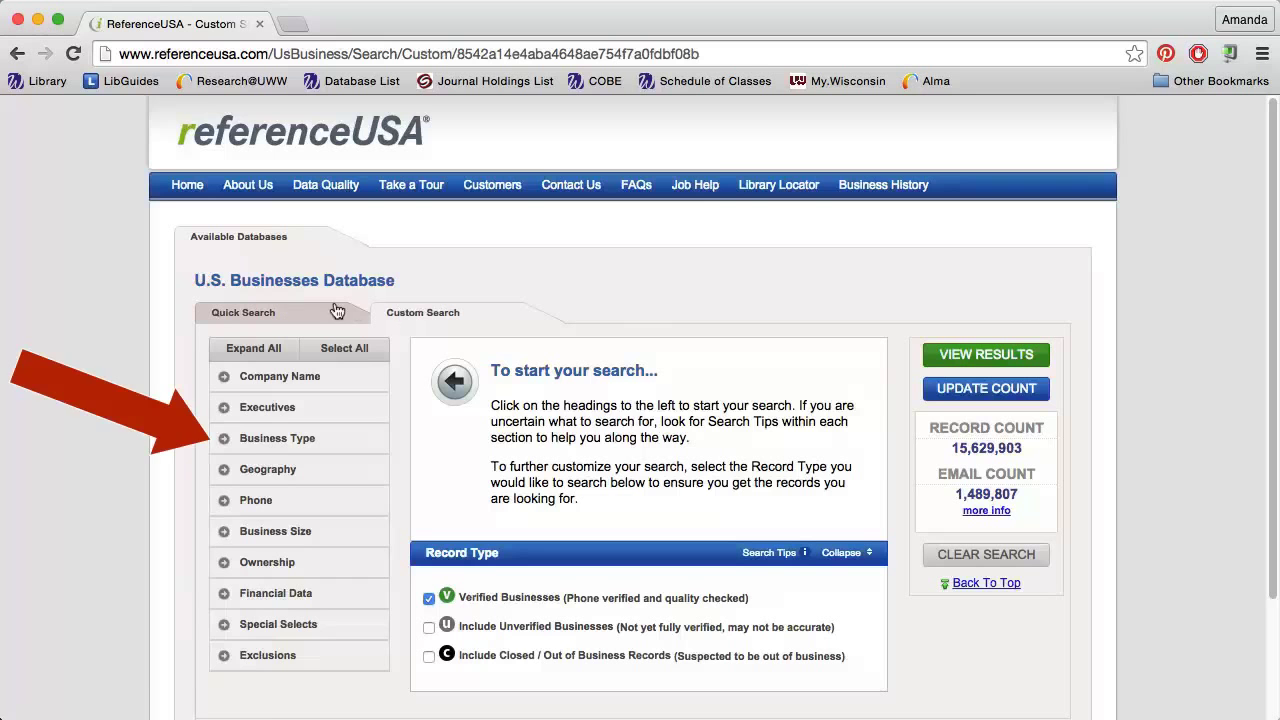
left_click(265, 432)
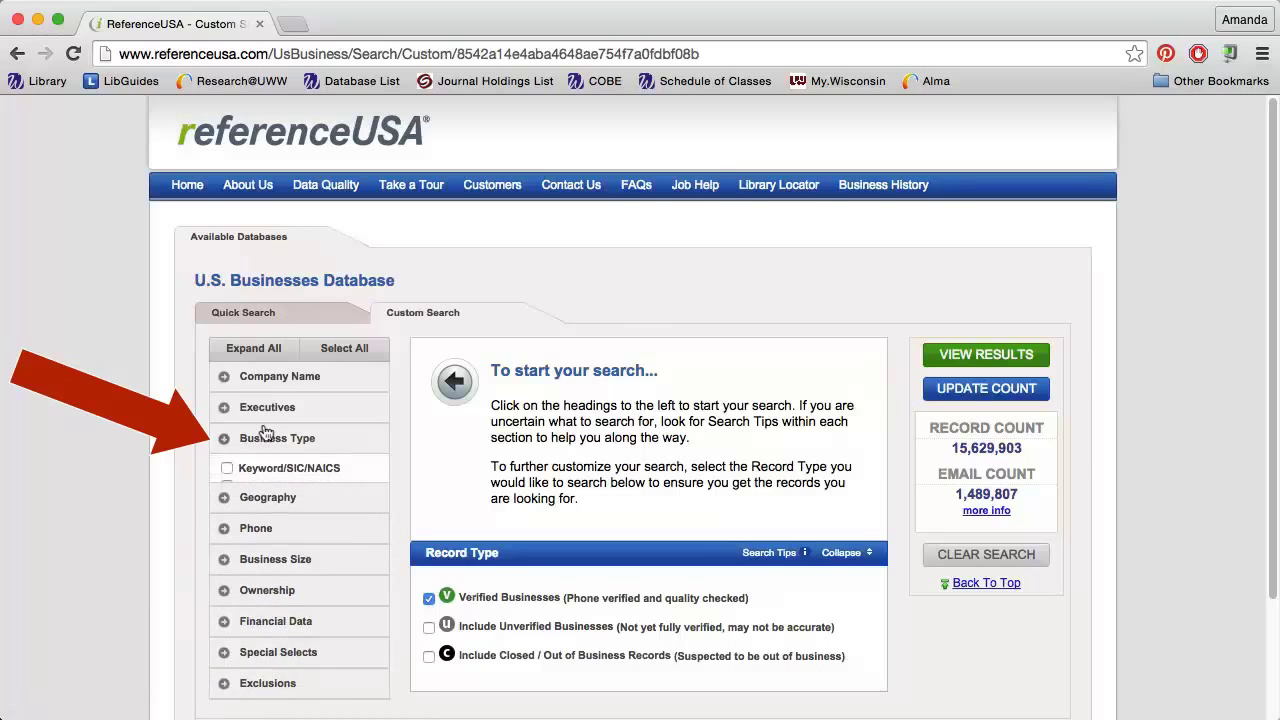
left_click(226, 472)
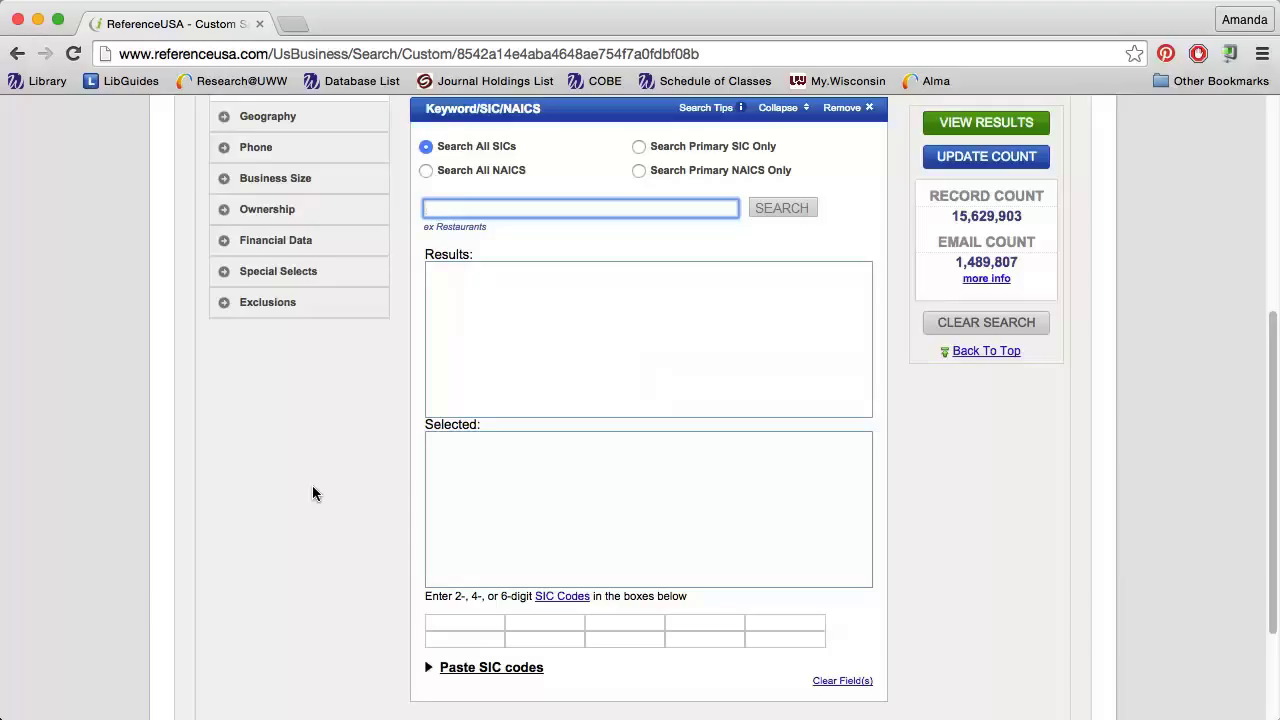
- Look up SIC code 581301, select 581301 - BARS as the business type and update the record count
type("581301")
left_click(782, 207)
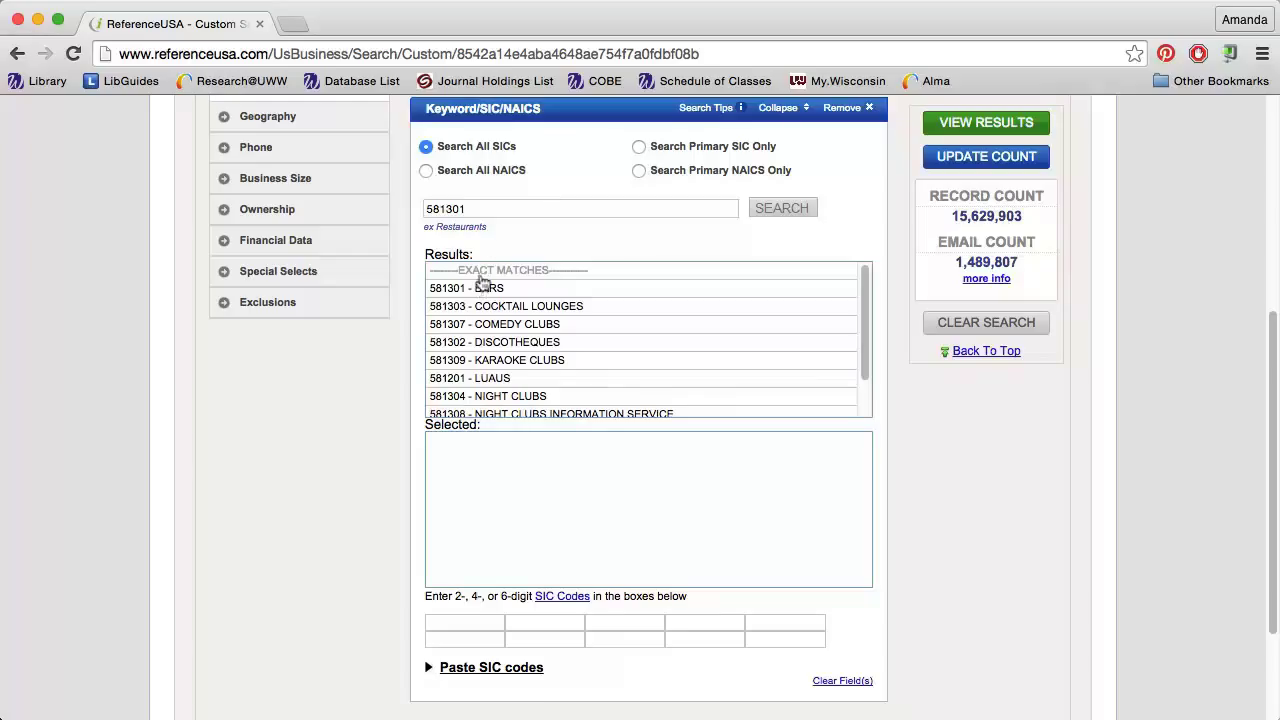
left_click(484, 287)
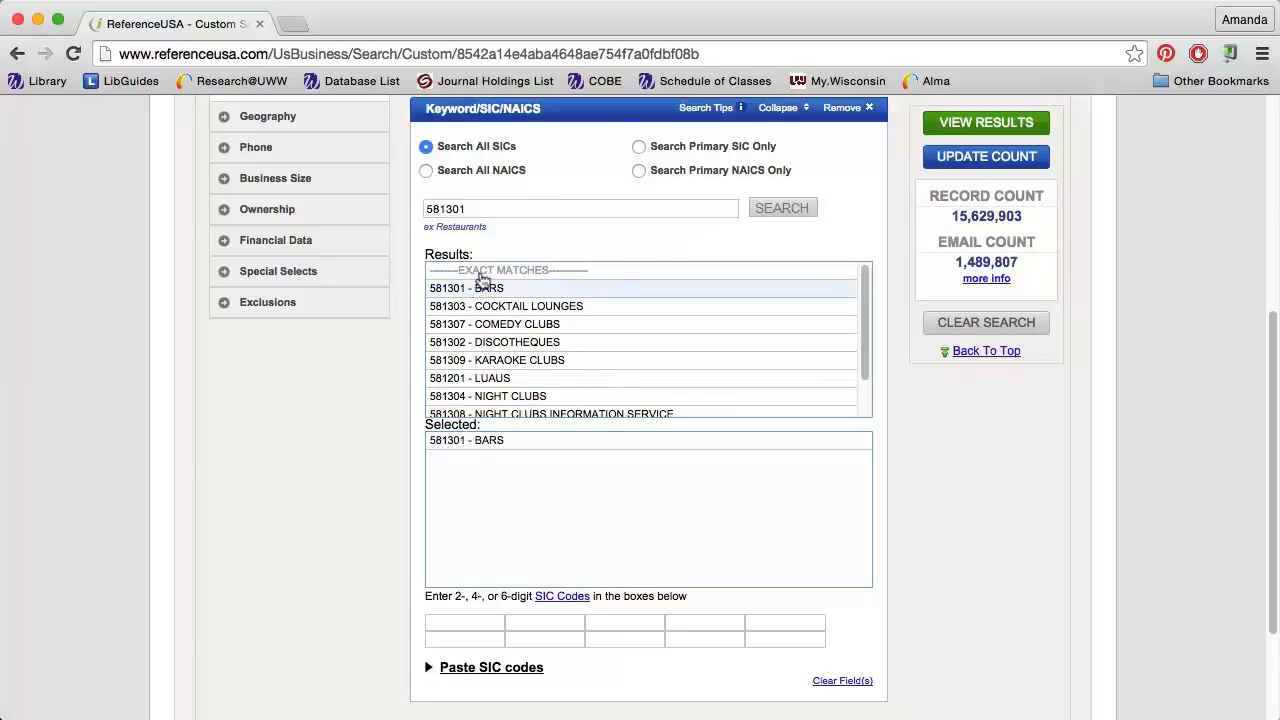
left_click(975, 158)
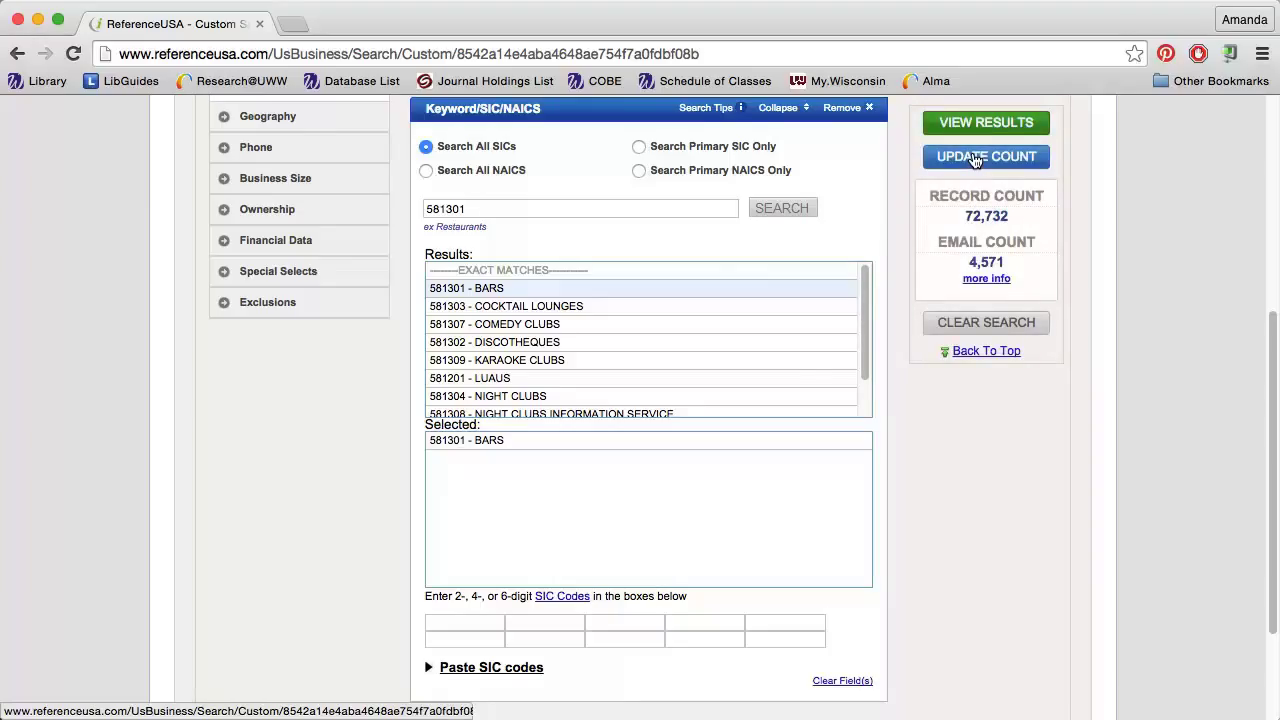
- Add a Metro Area geography criterion for Madison, WI, under Wisconsin, and update the record count
left_click(250, 112)
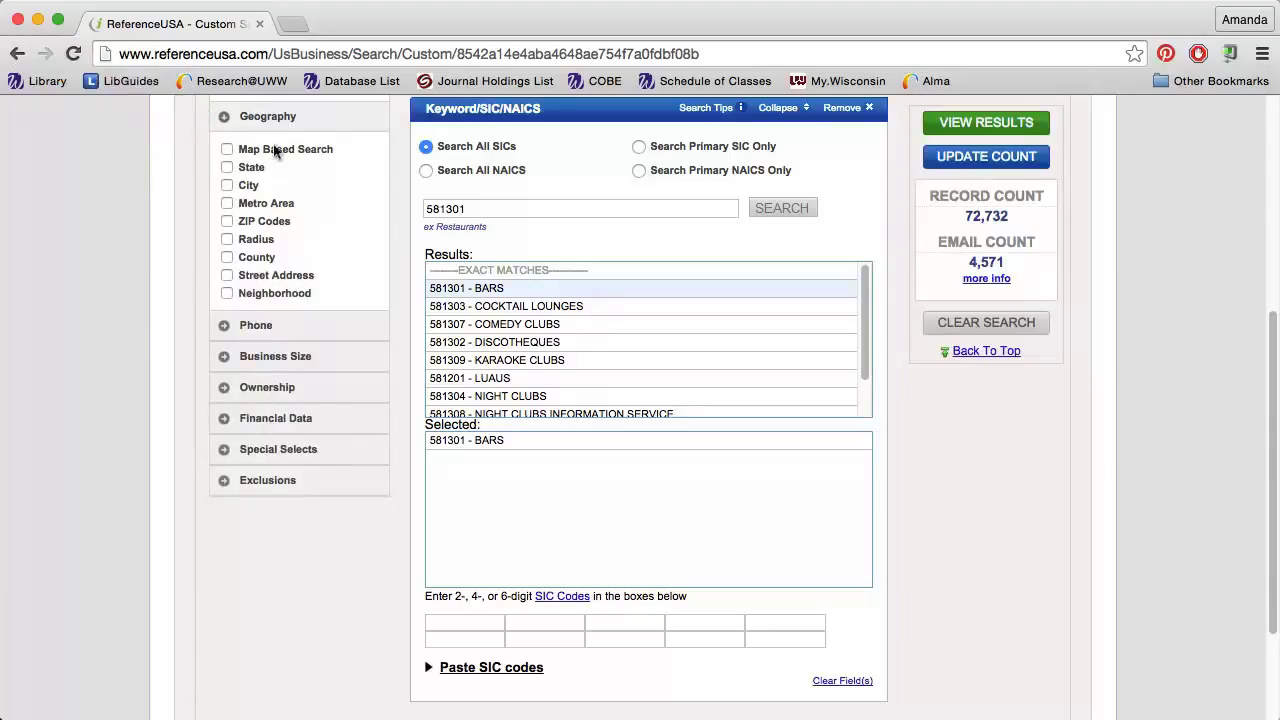
left_click(227, 203)
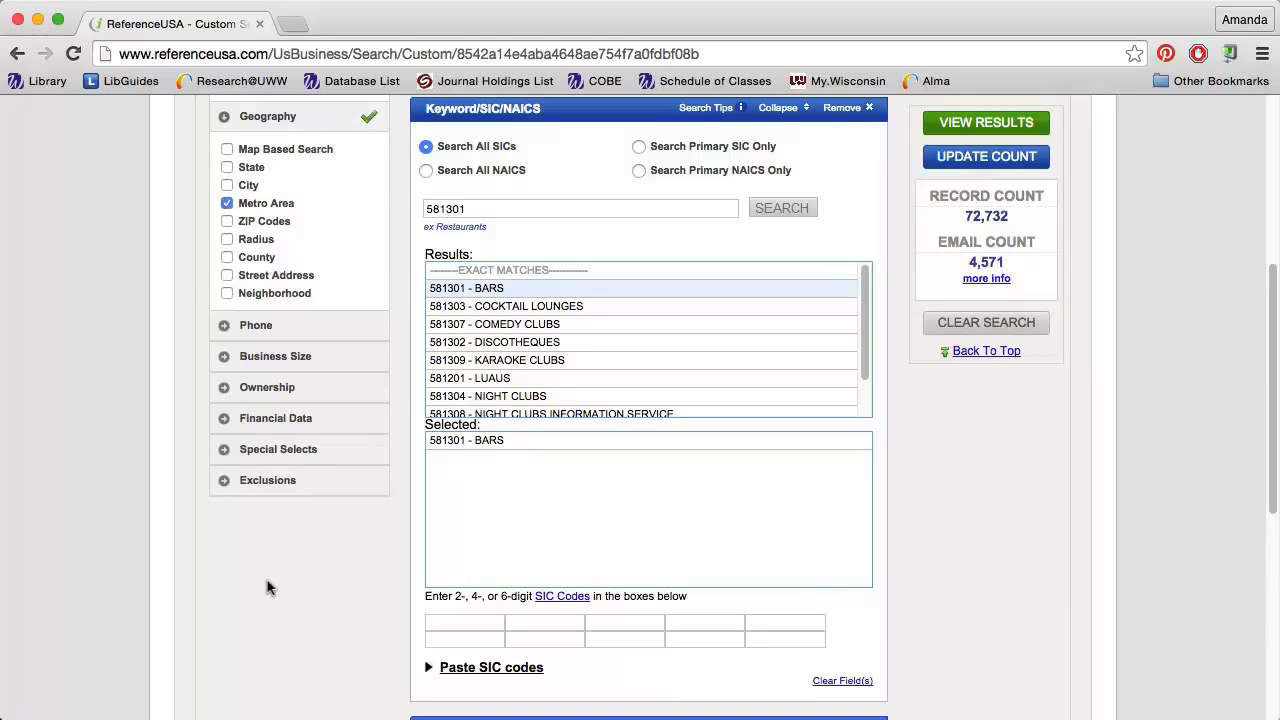
left_click(510, 288)
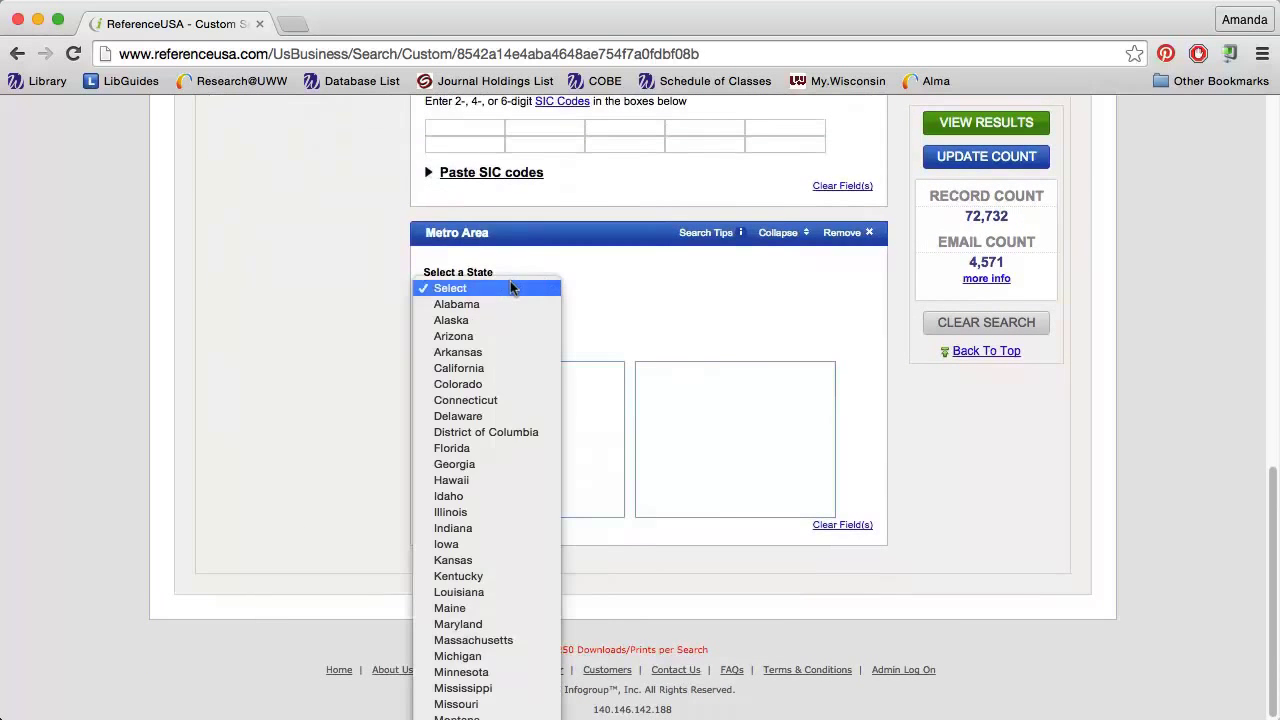
type("wi")
key("Return")
left_click(476, 326)
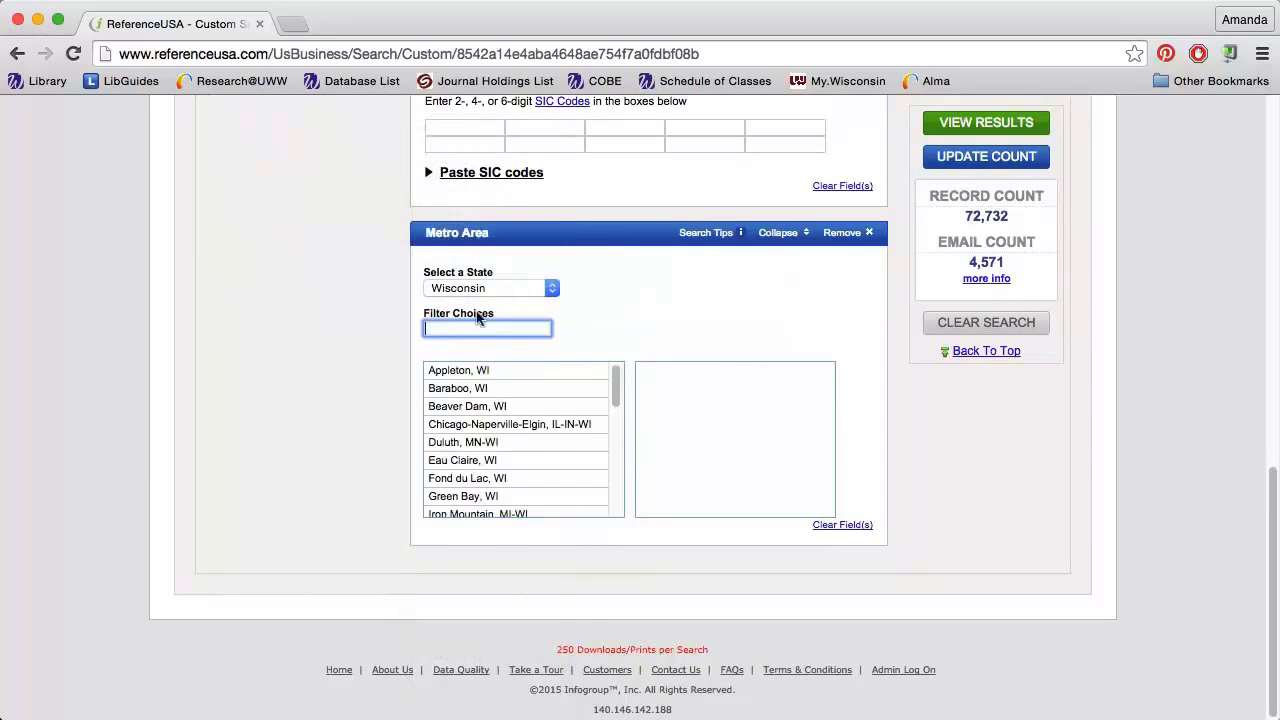
type("madi")
left_click(447, 368)
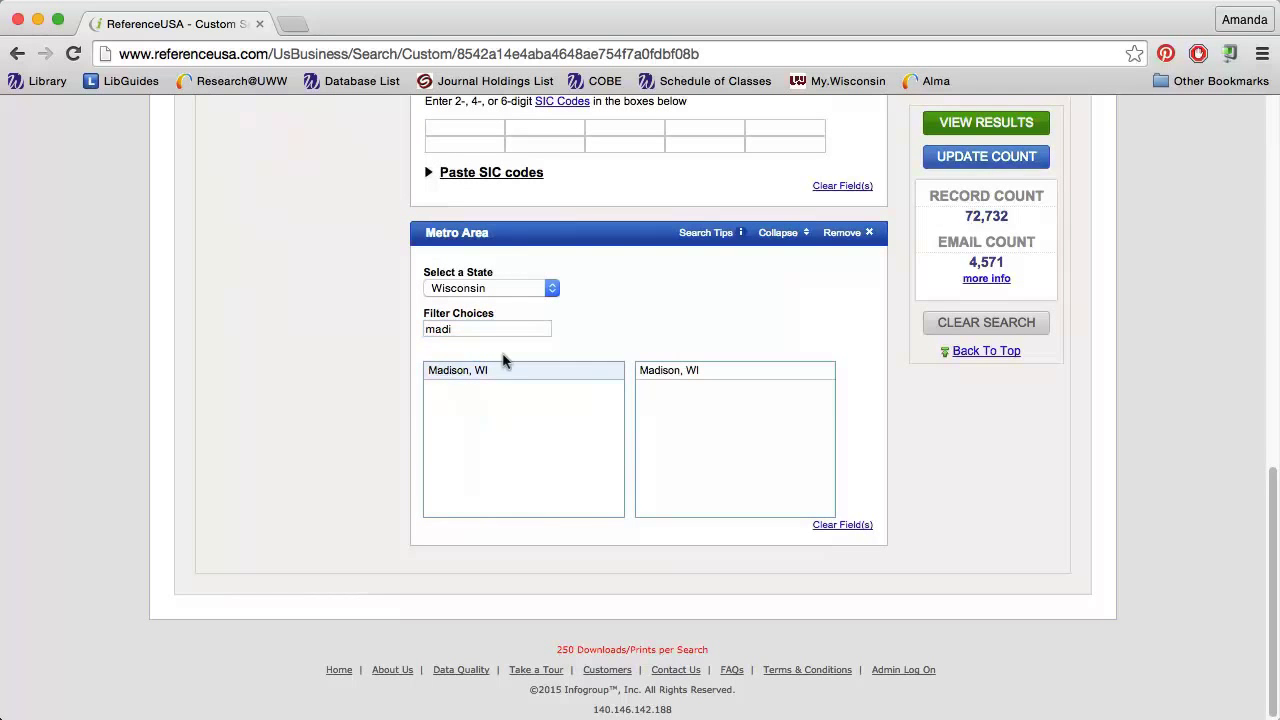
left_click(997, 158)
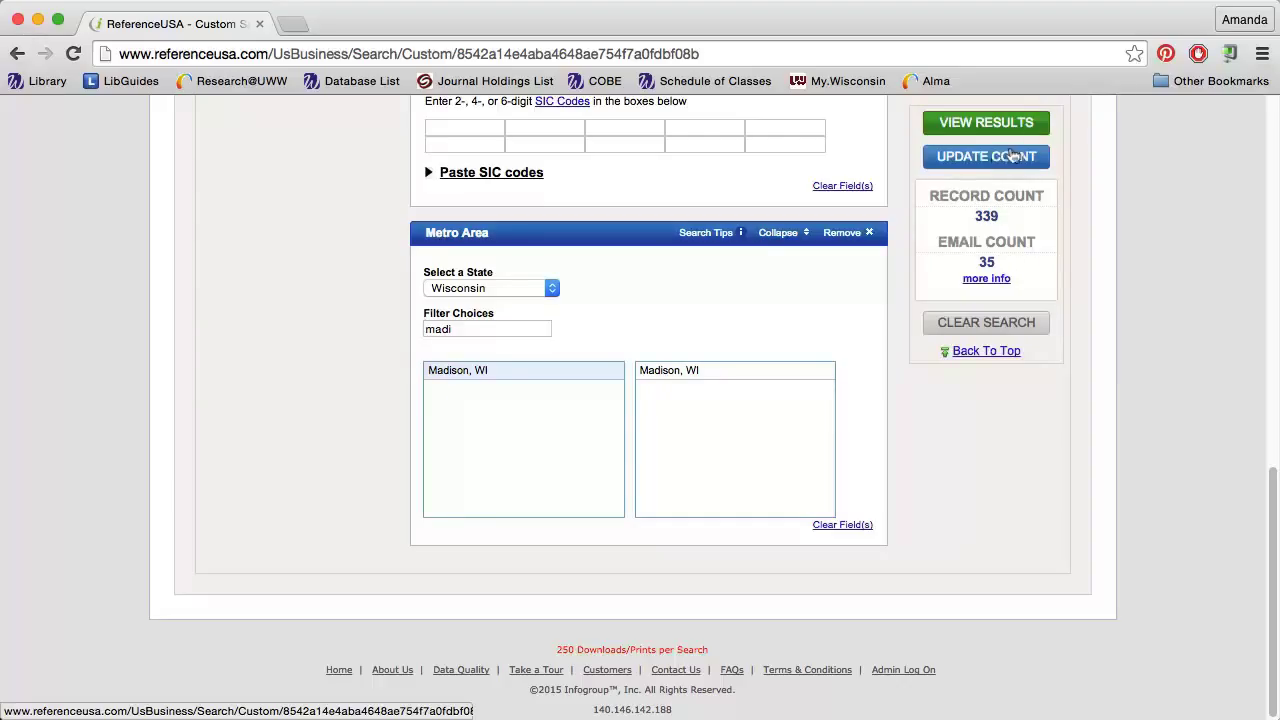
- View the search results and show Sales in place of the Corp. Tree column
left_click(997, 120)
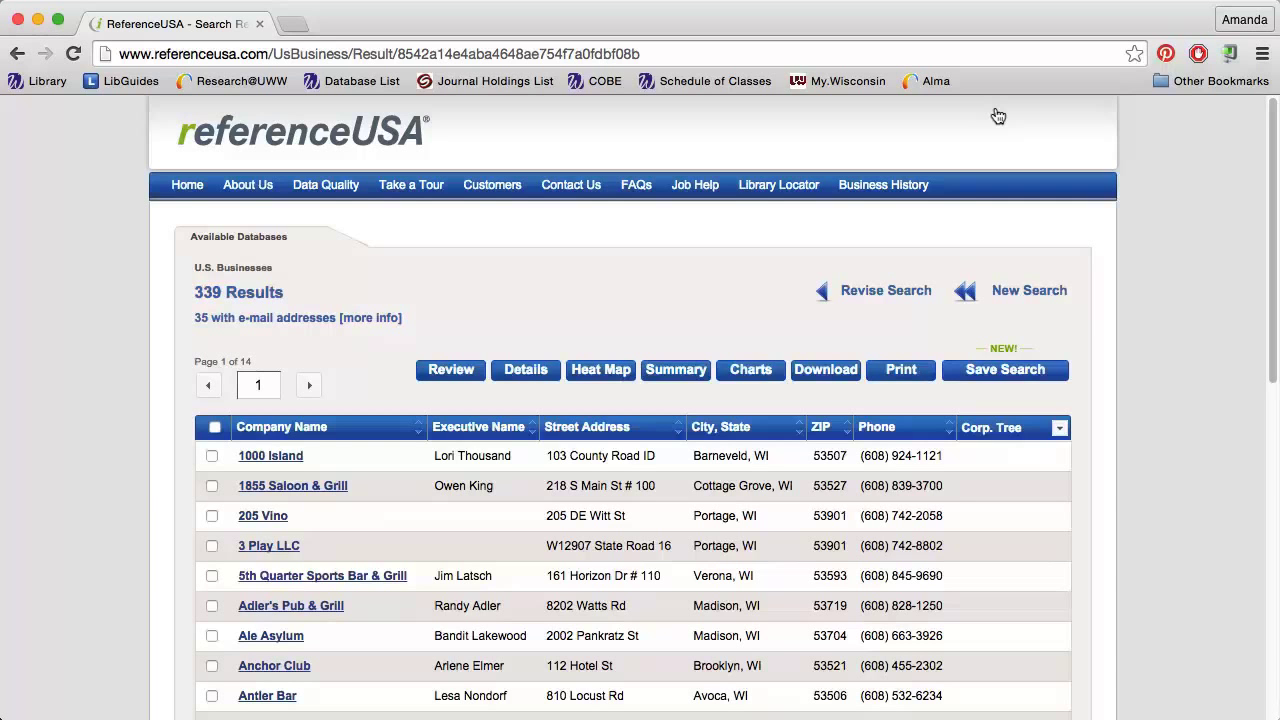
left_click(1048, 428)
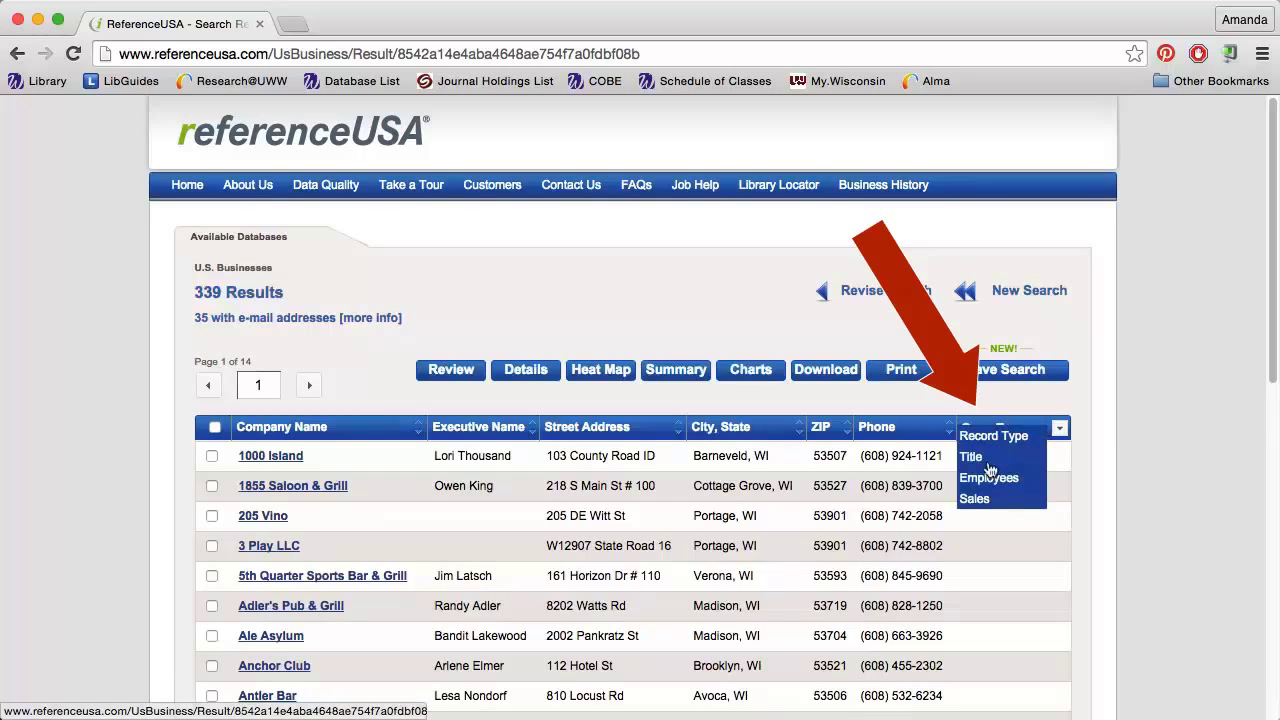
left_click(978, 494)
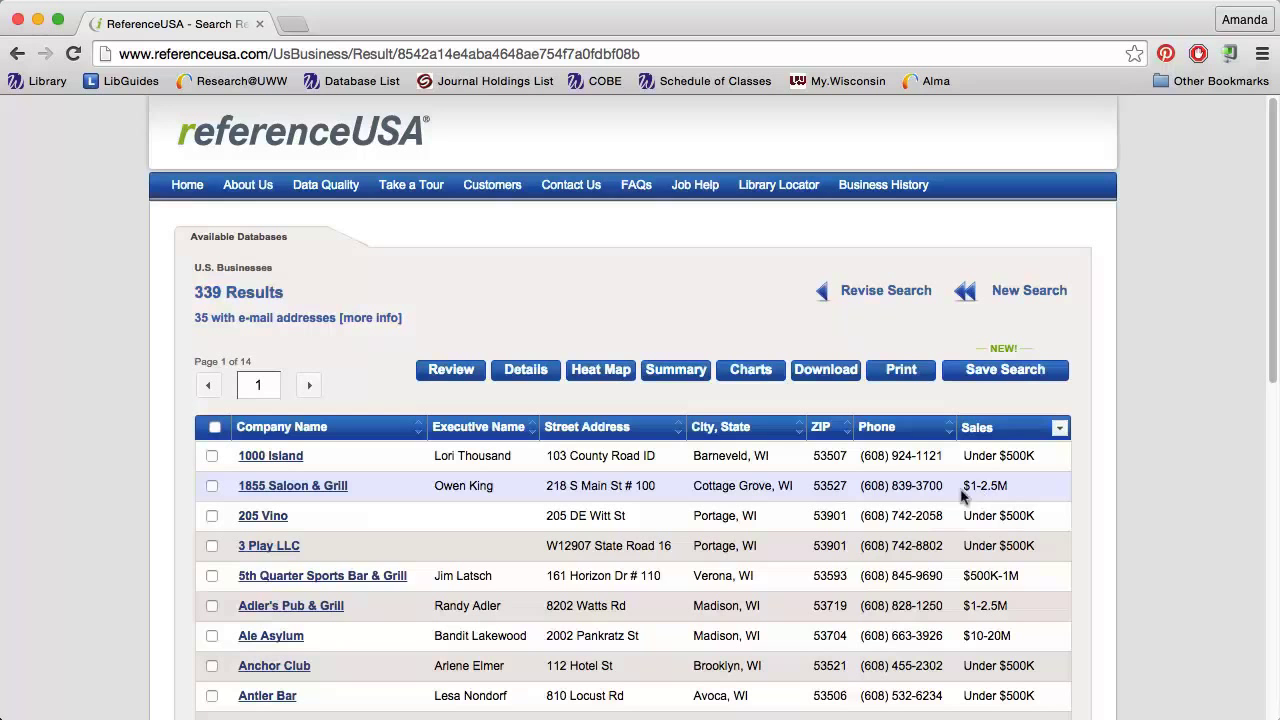
- Select the records for 3 Play LLC, 5th Quarter Sports Bar & Grill and Adler's Pub & Grill
left_click(211, 546)
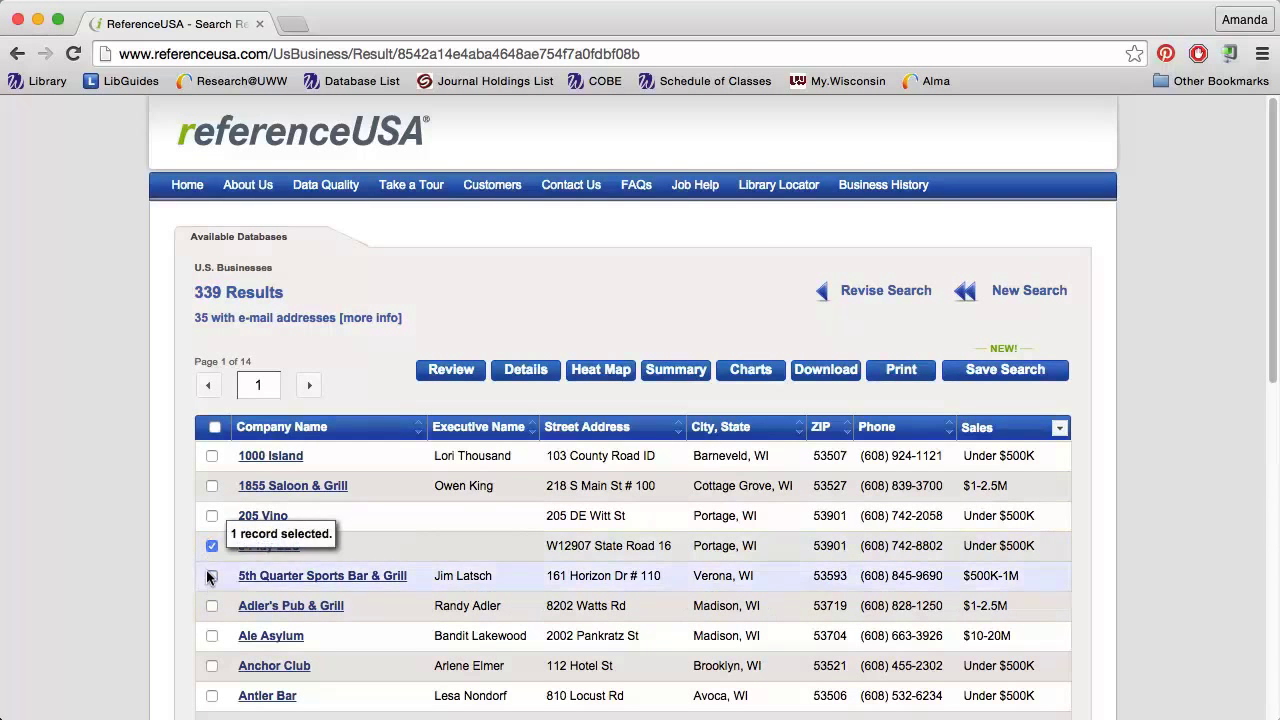
left_click(211, 576)
left_click(211, 606)
- Open the download options for the selected records and set the level of detail to Custom
left_click(826, 369)
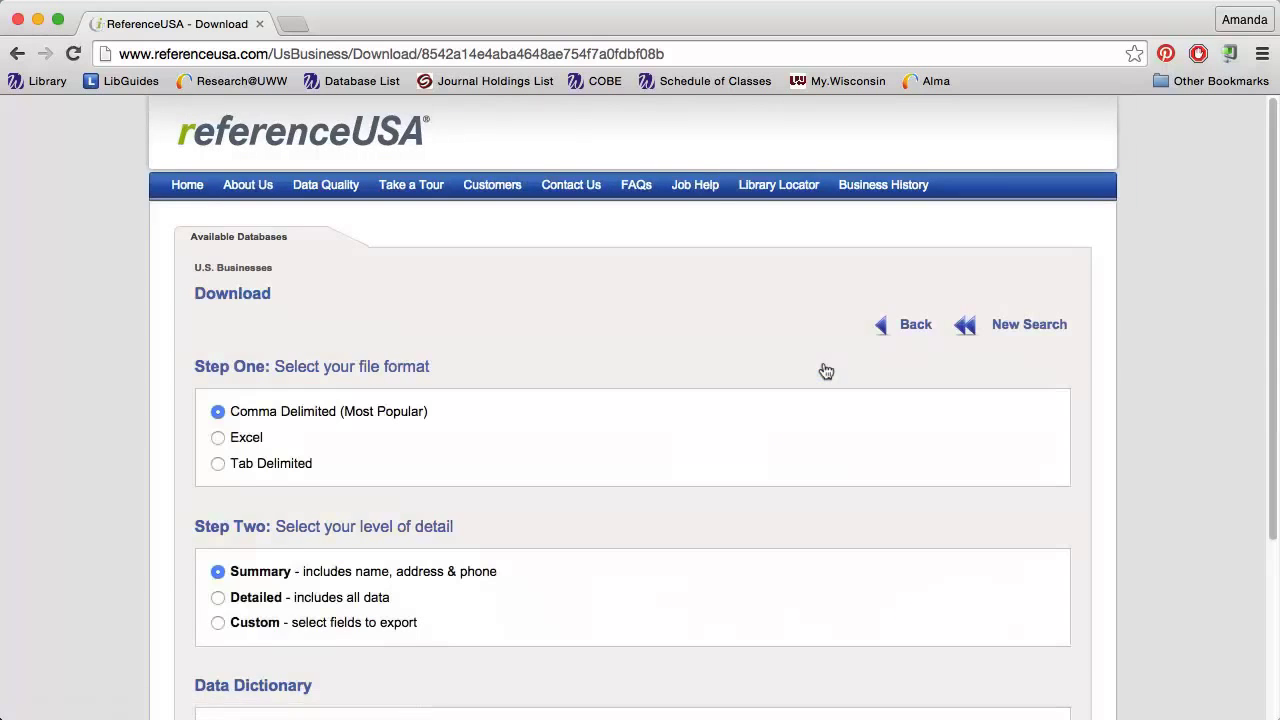
left_click(217, 622)
scroll(97, 617, "down", 4)
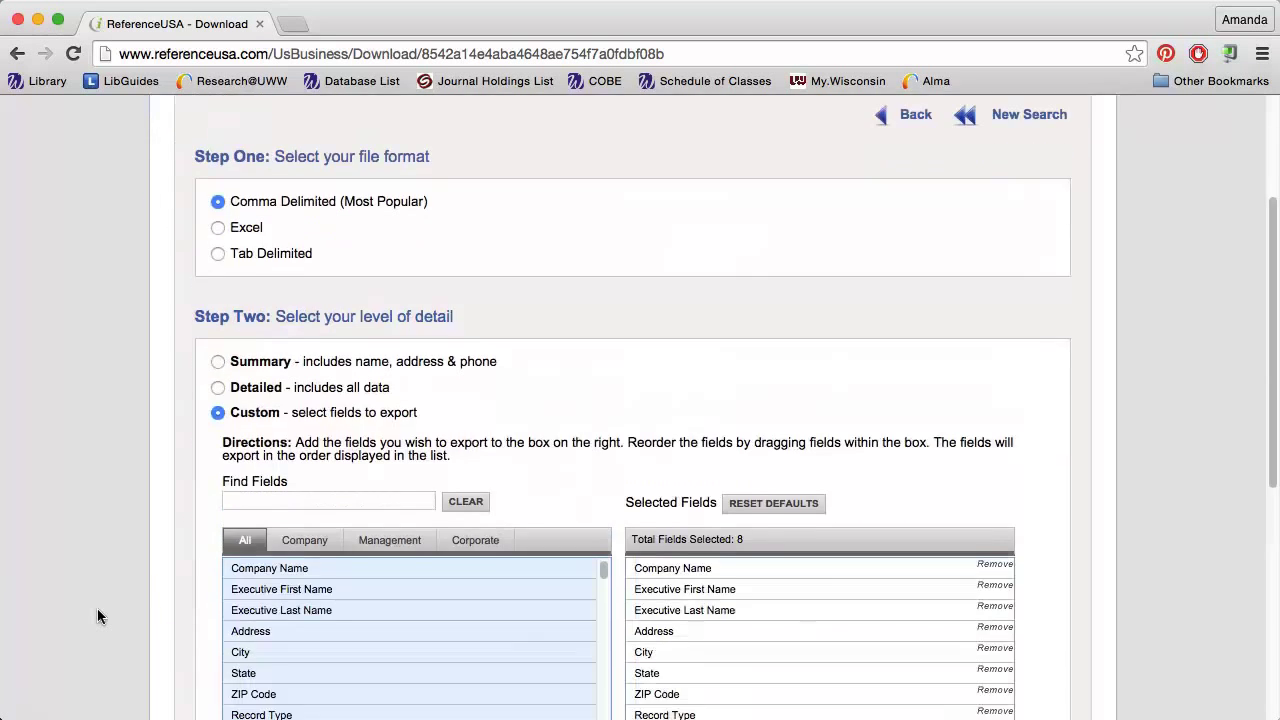